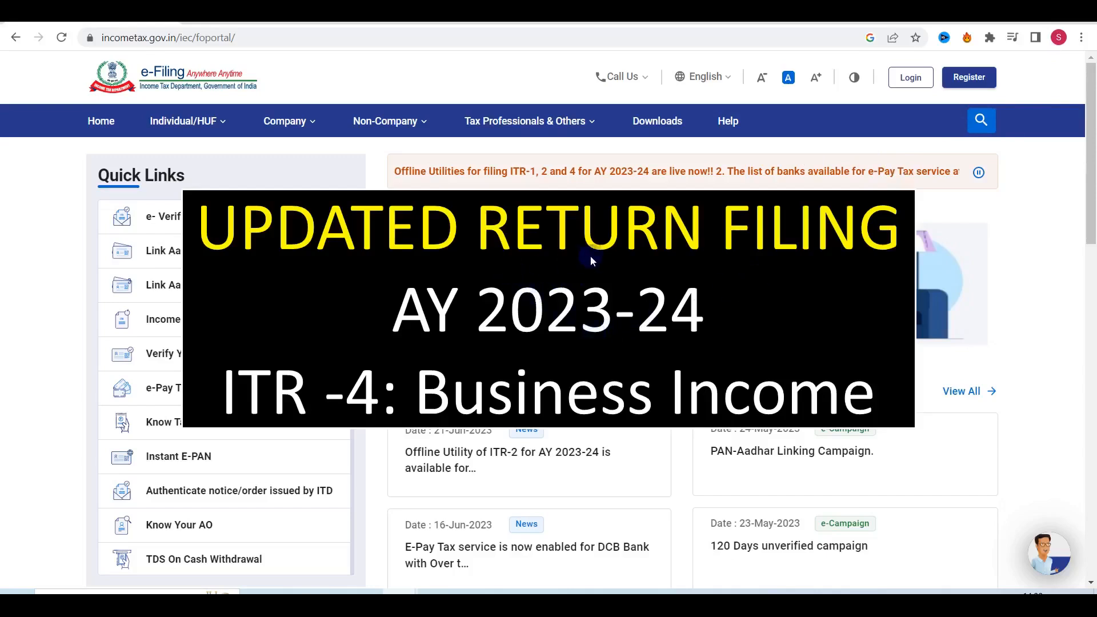
Log in to the income tax e-Filing portal with the user ID and account password, confirming the secure access message
left_click(577, 358)
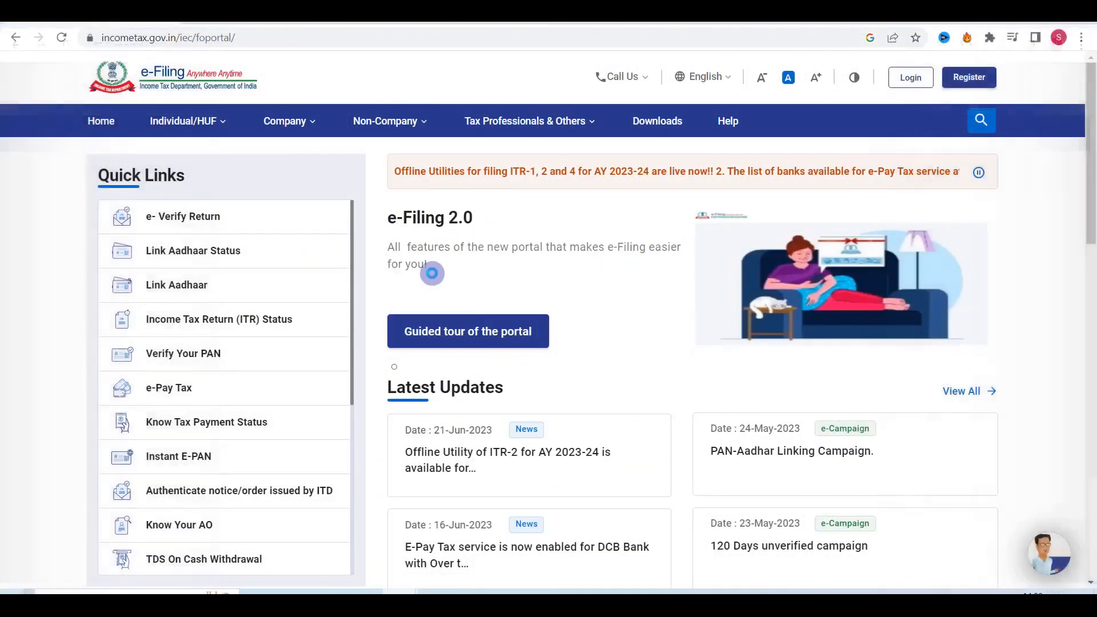
left_click(909, 78)
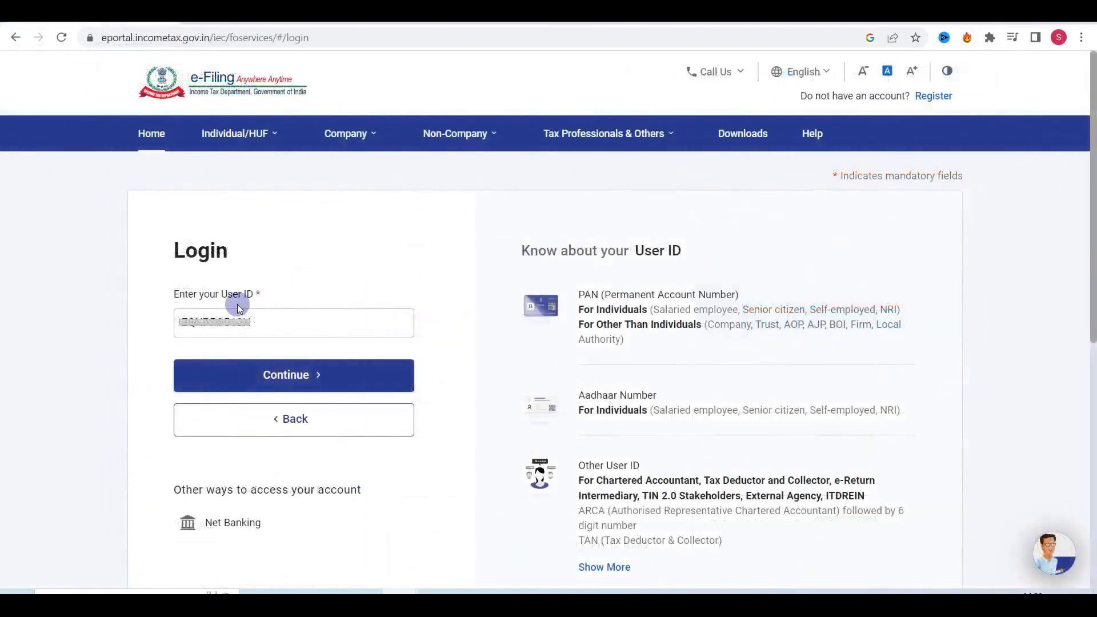
left_click(188, 321)
left_click(289, 375)
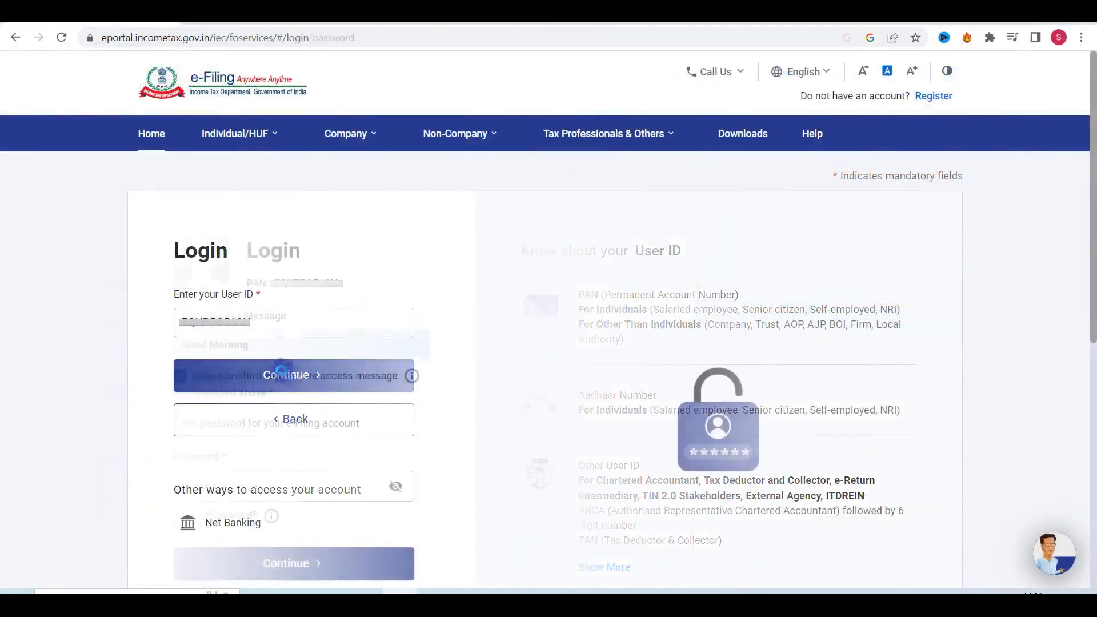
left_click(197, 372)
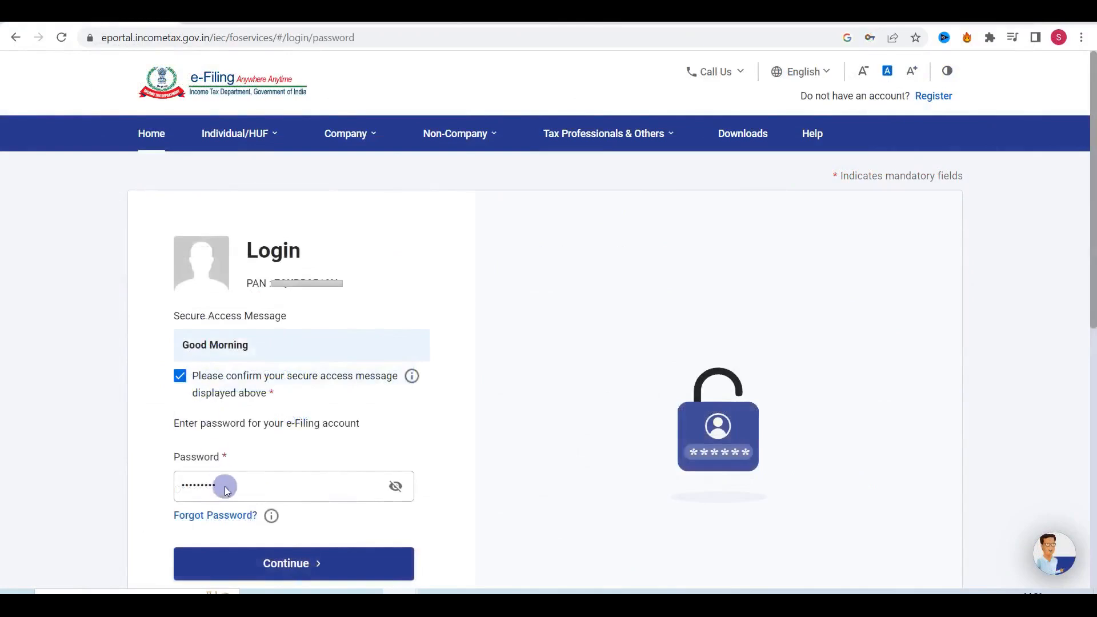
left_click(279, 566)
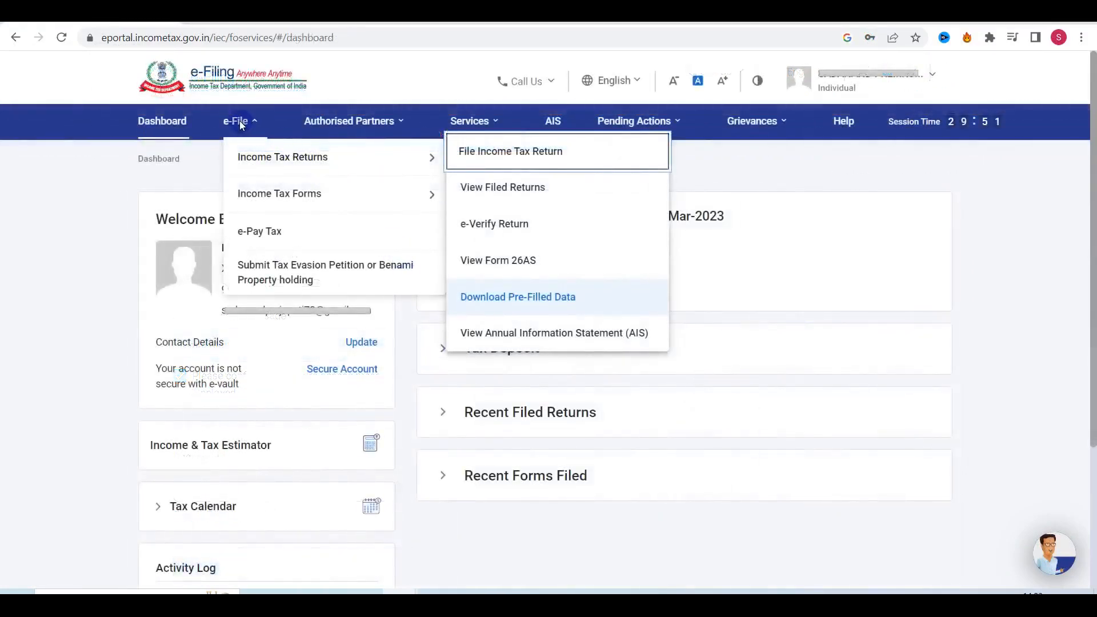
Download the prefilled data for assessment year 2023-24 and open the portal's Downloads page
left_click(286, 168)
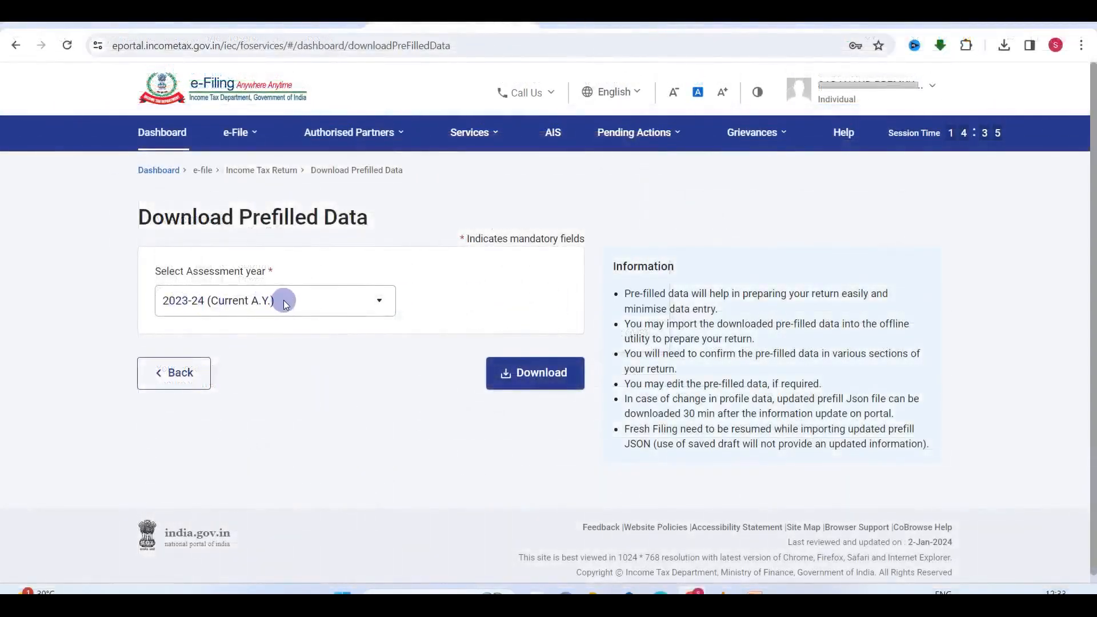
left_click(512, 375)
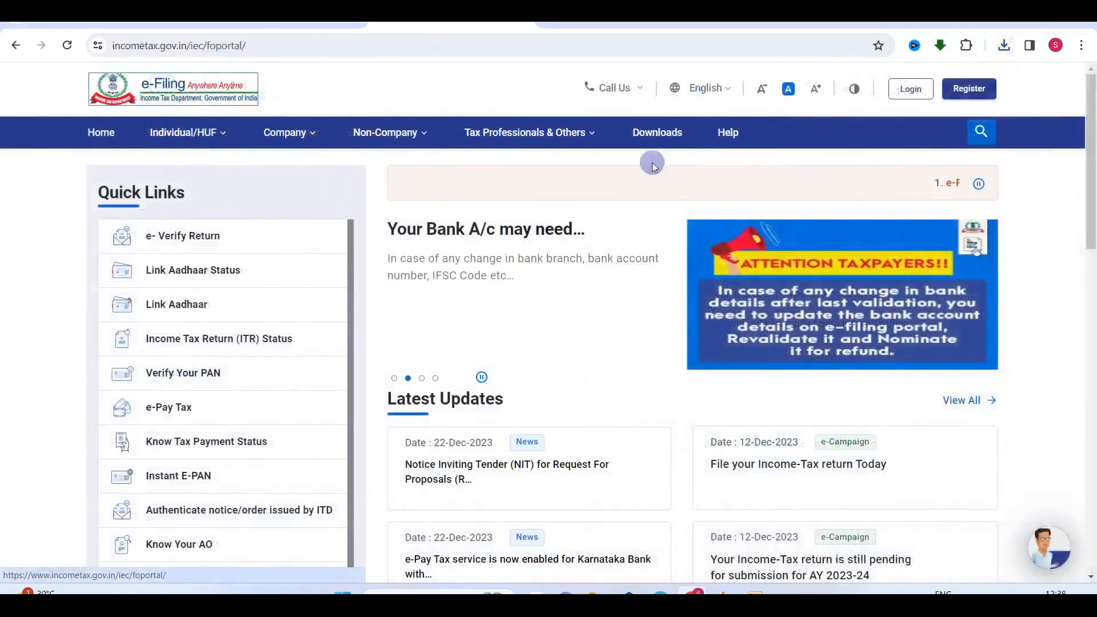
left_click(651, 132)
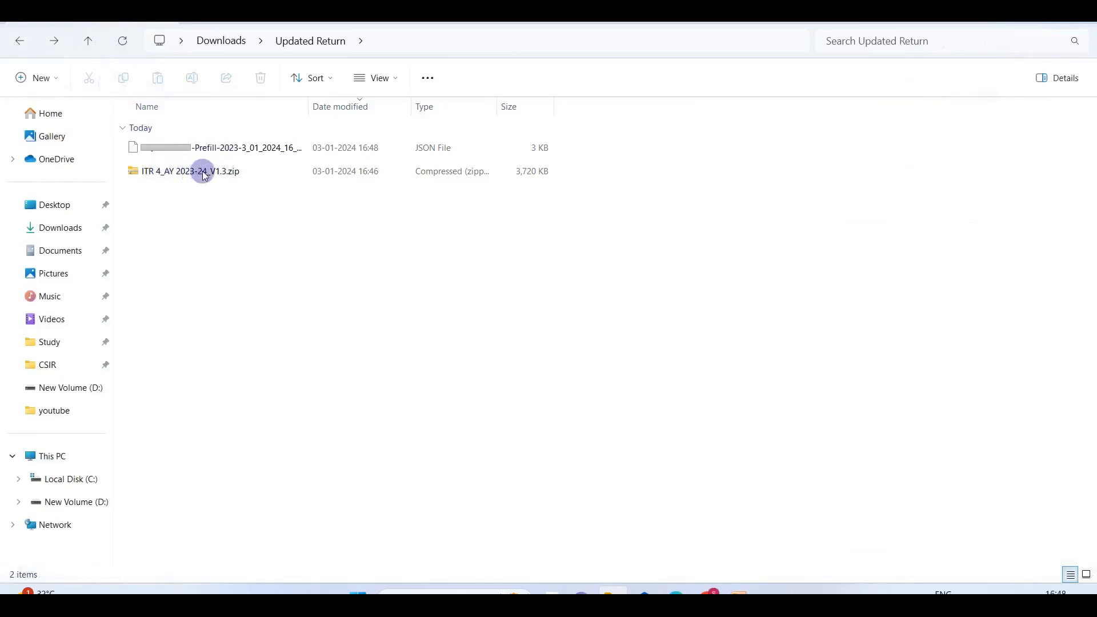
Extract ITR 4_AY 2023-24_V1.3.zip from the Updated Return folder and open the extracted ITR 4_AY 2023-24_V1.3.xlsm for editing in Excel
right_click(181, 171)
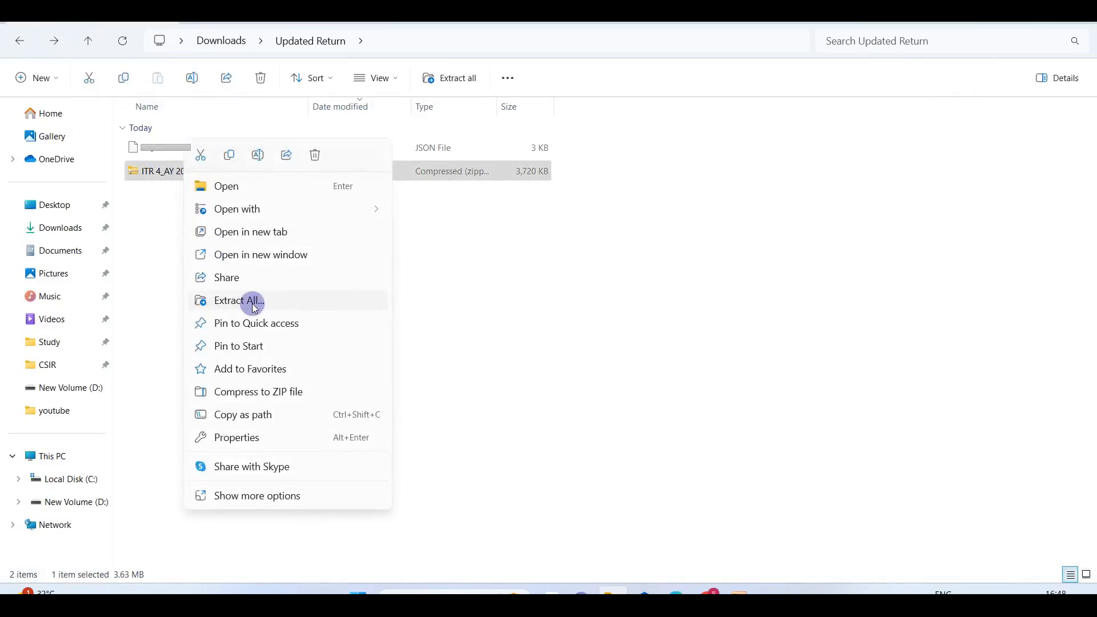
left_click(254, 303)
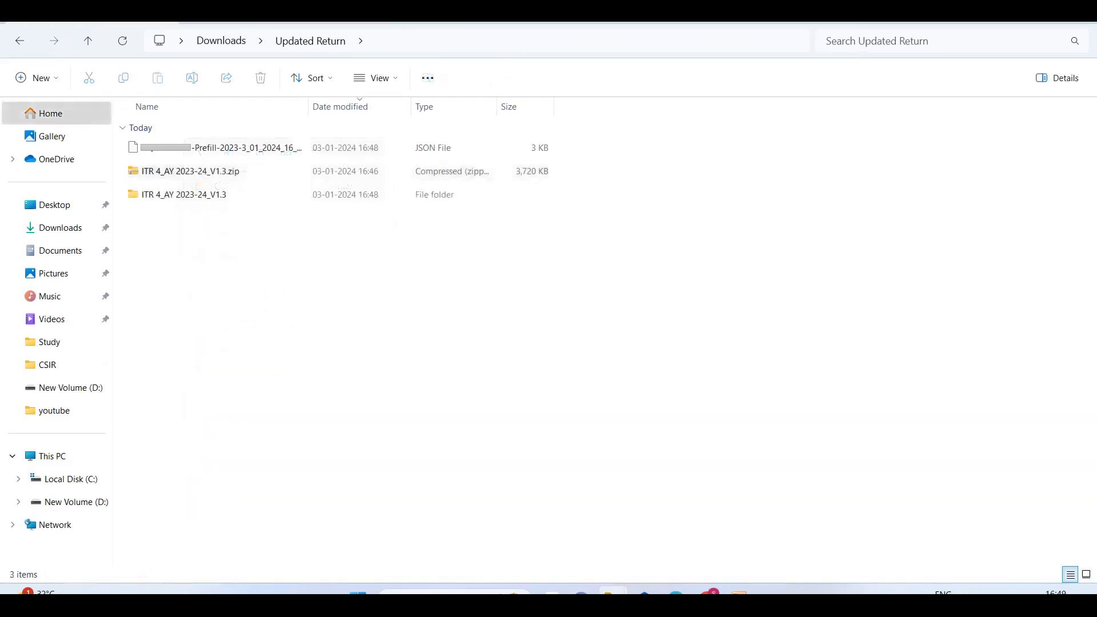
double_click(170, 196)
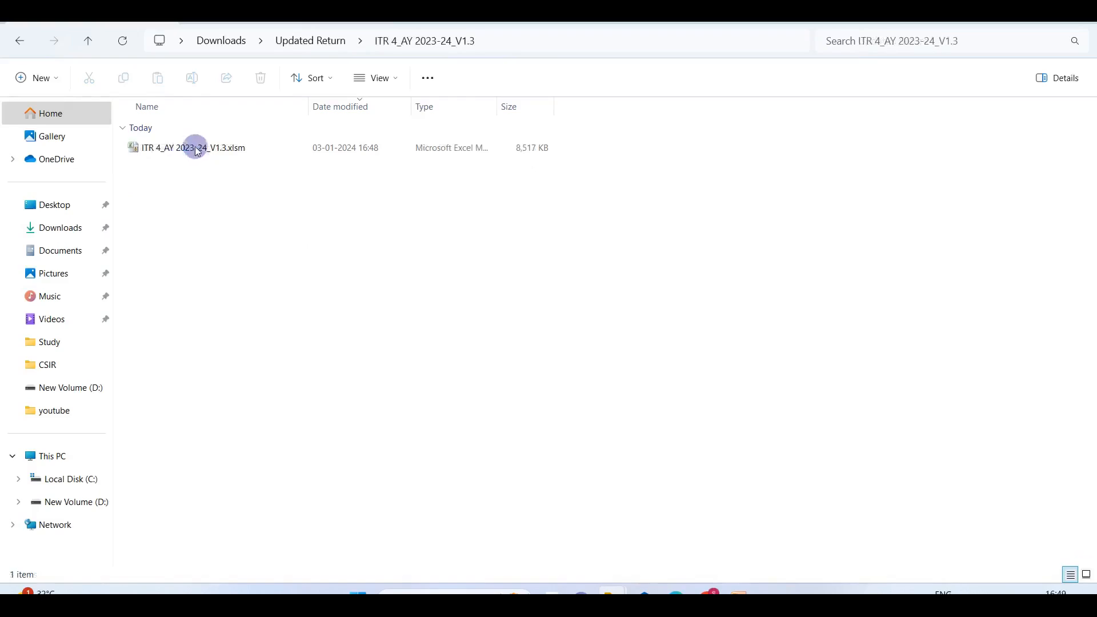
double_click(201, 148)
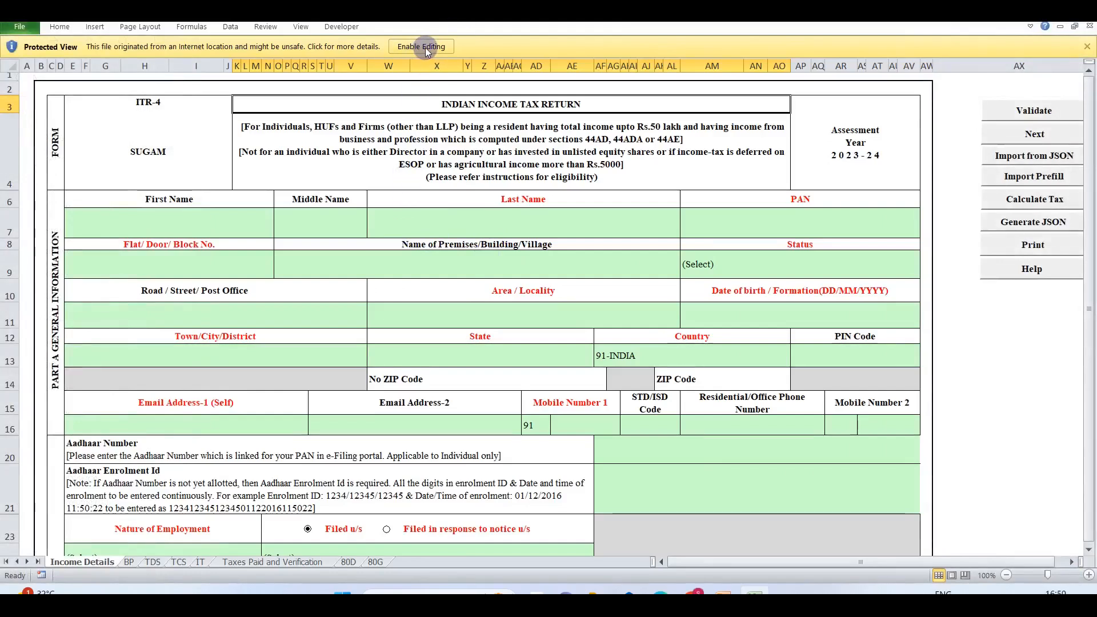
left_click(407, 46)
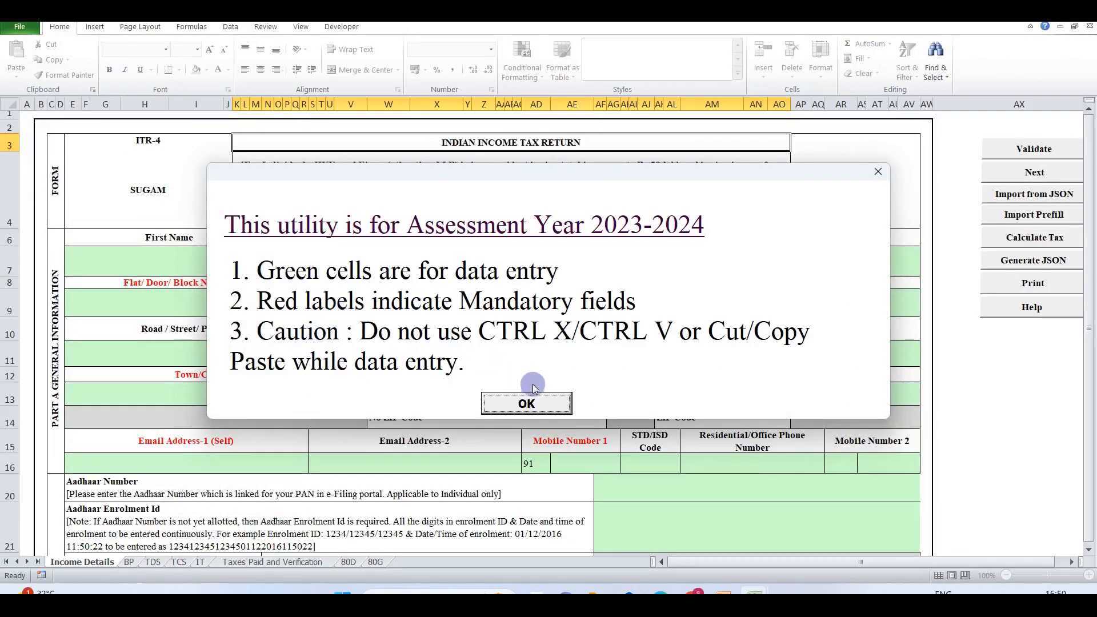
left_click(526, 404)
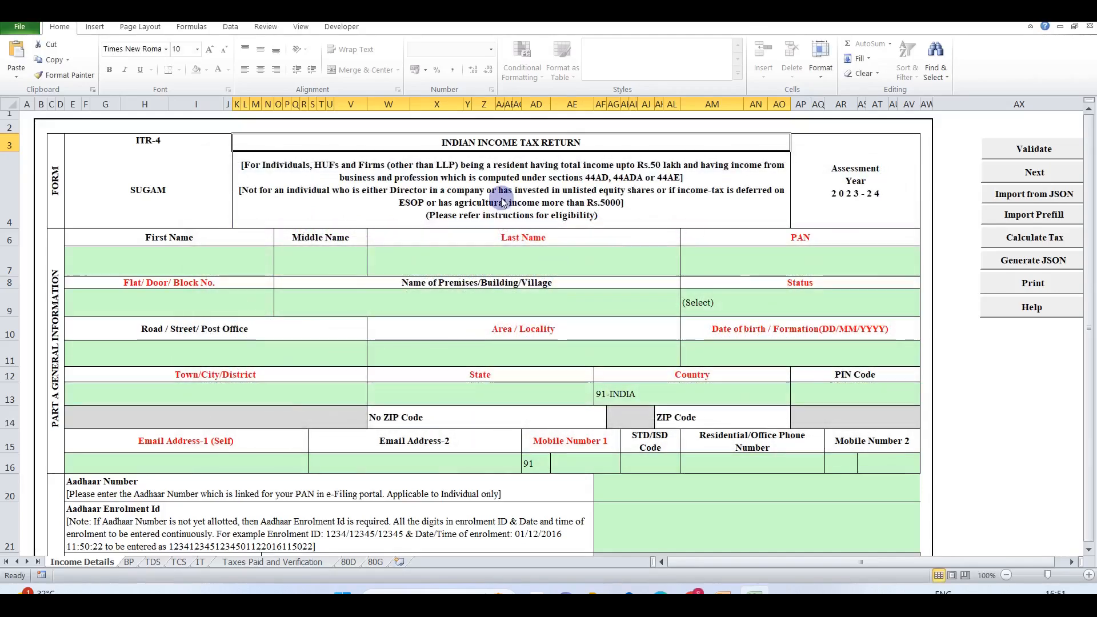
Import the downloaded prefill JSON file from the Updated Return folder into the ITR-4 utility
left_click(1031, 216)
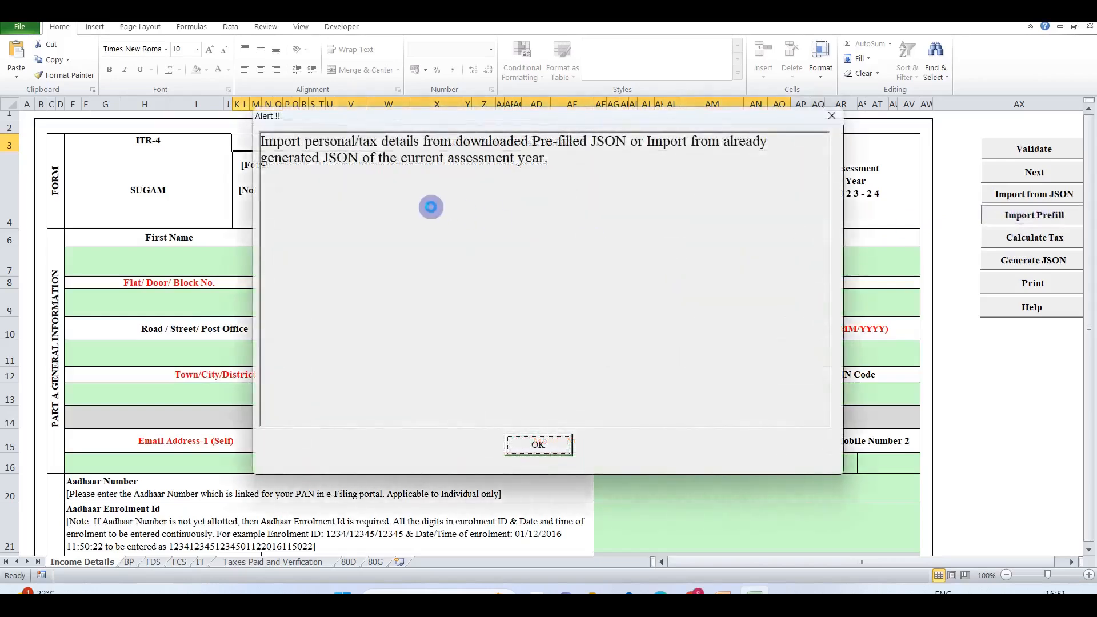
left_click(525, 443)
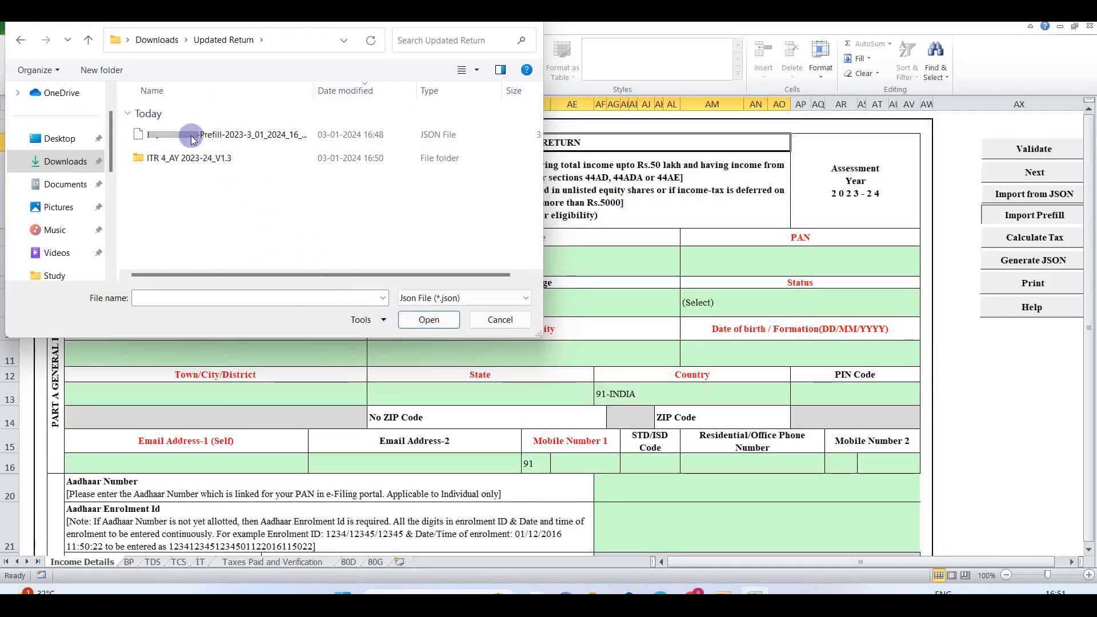
left_click(424, 321)
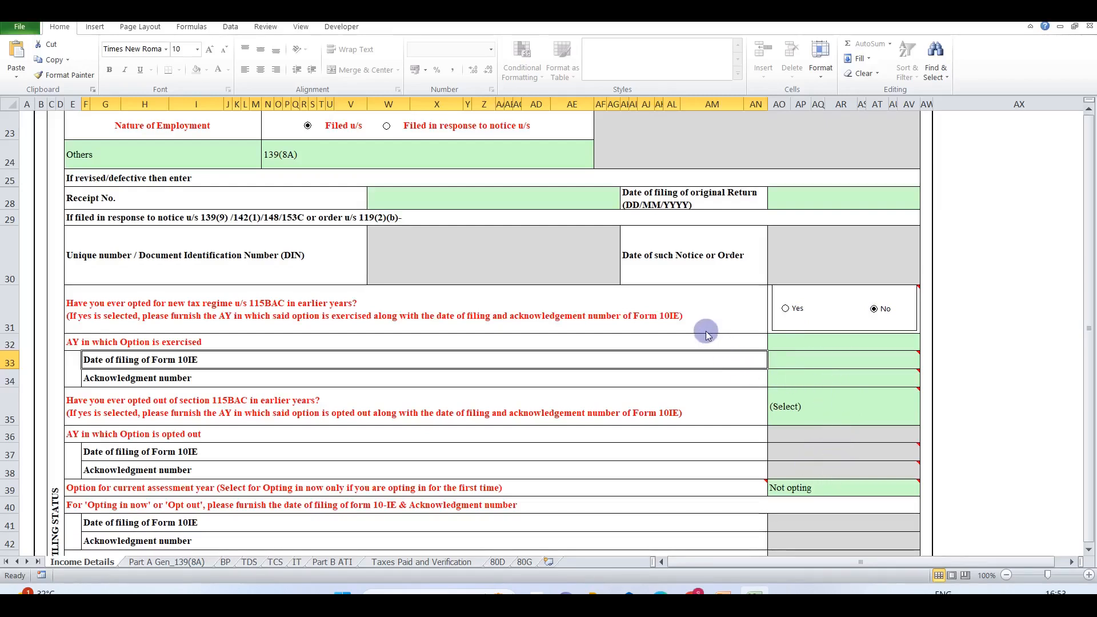
Answer No to opting for the new tax regime u/s 115BAC in earlier years, and choose Not opting for the current assessment year
left_click(797, 308)
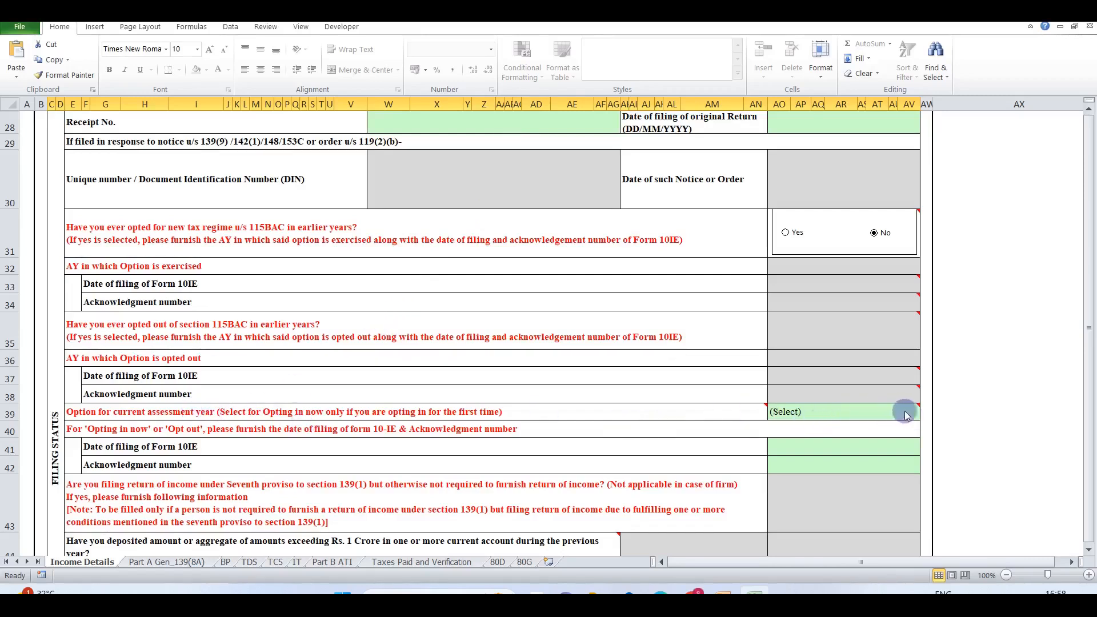
left_click(811, 415)
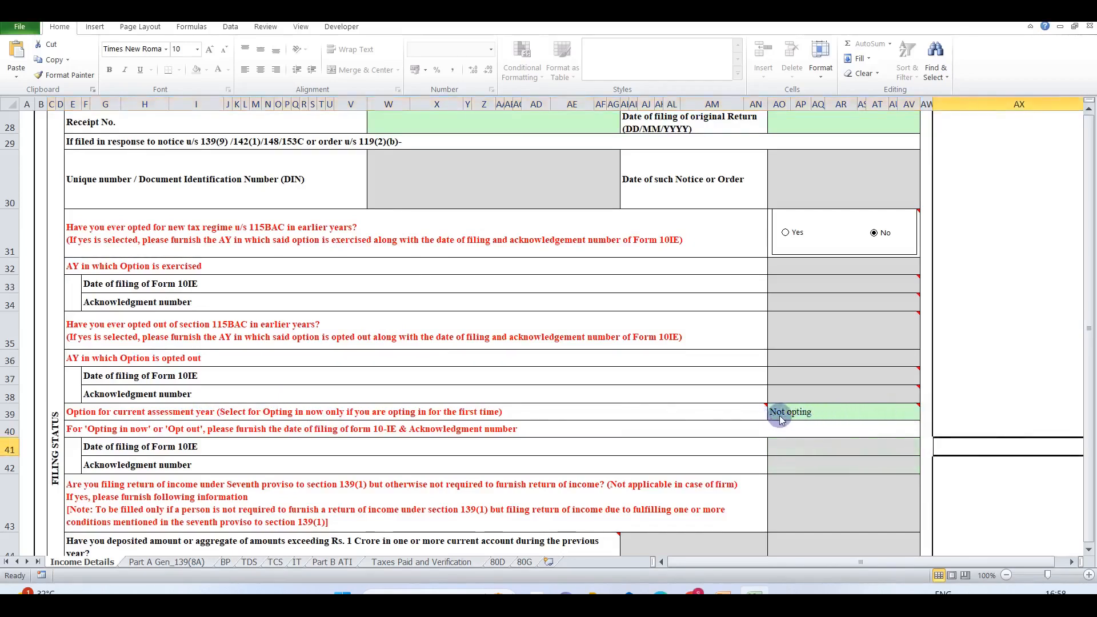
left_click(640, 443)
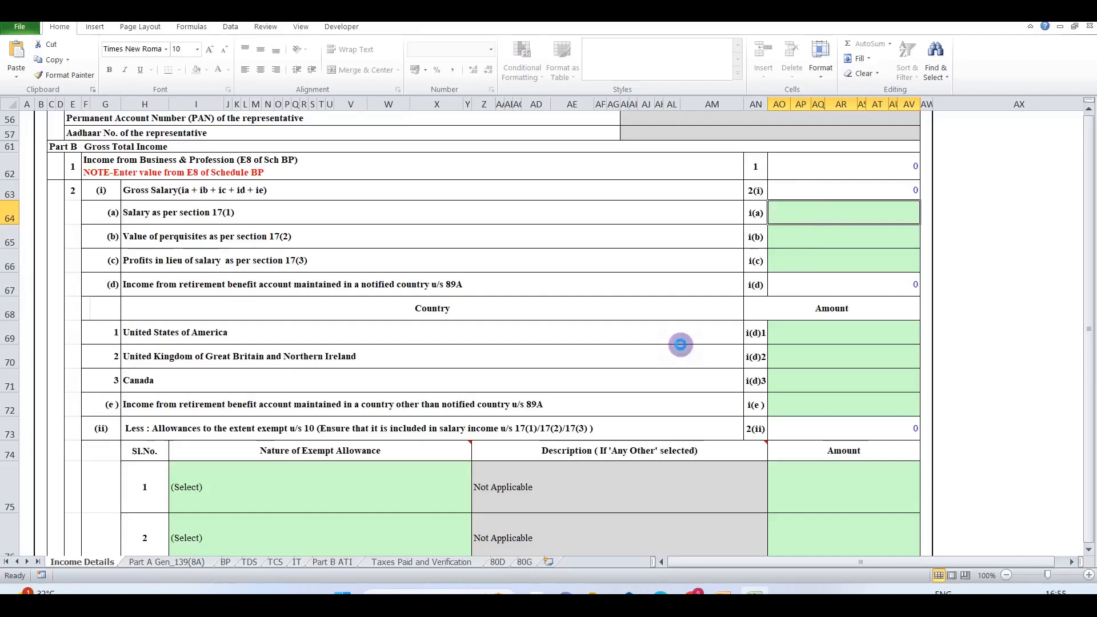
Go through the income and deduction sections of Income Details, and validate the Income Details and Part A Gen_139(8A) sheets
key("Page_Down")
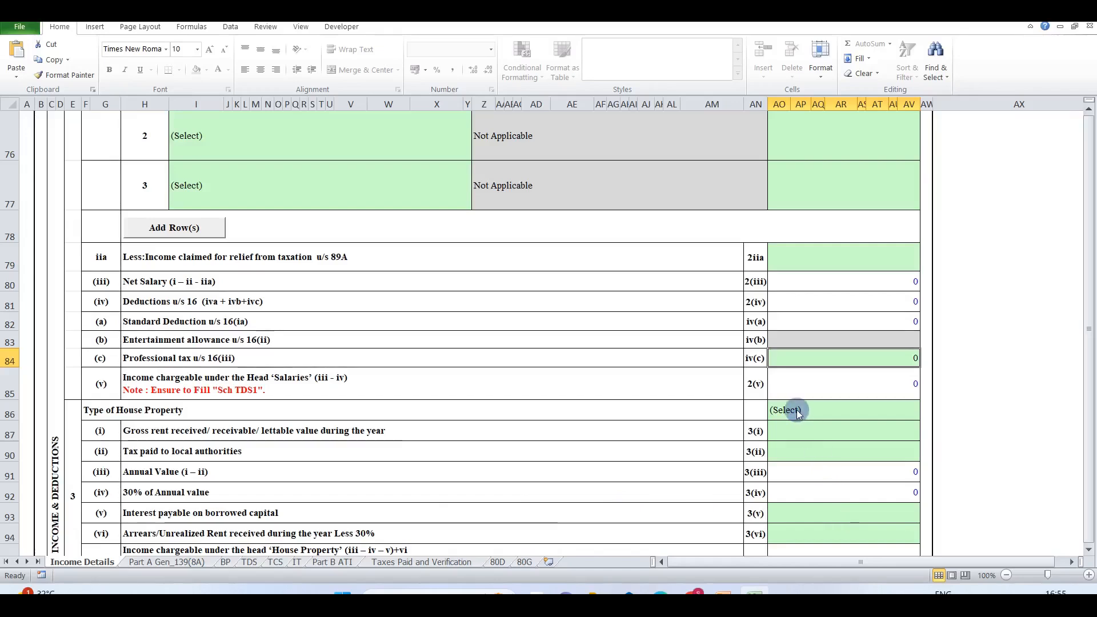
key("Page_Down")
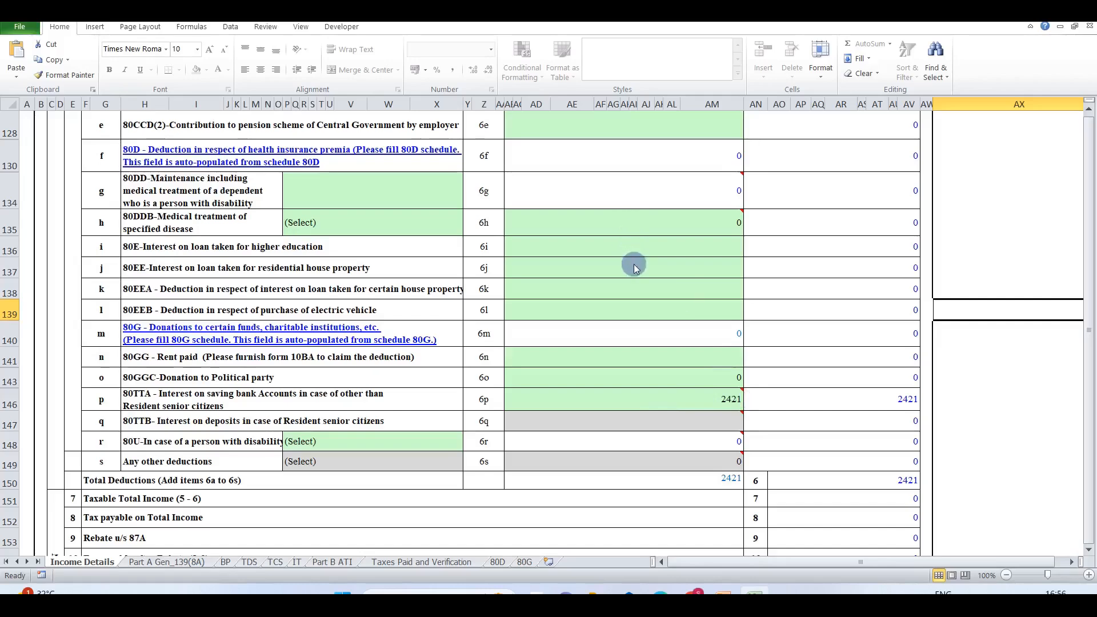
scroll(785, 393, "down", 4)
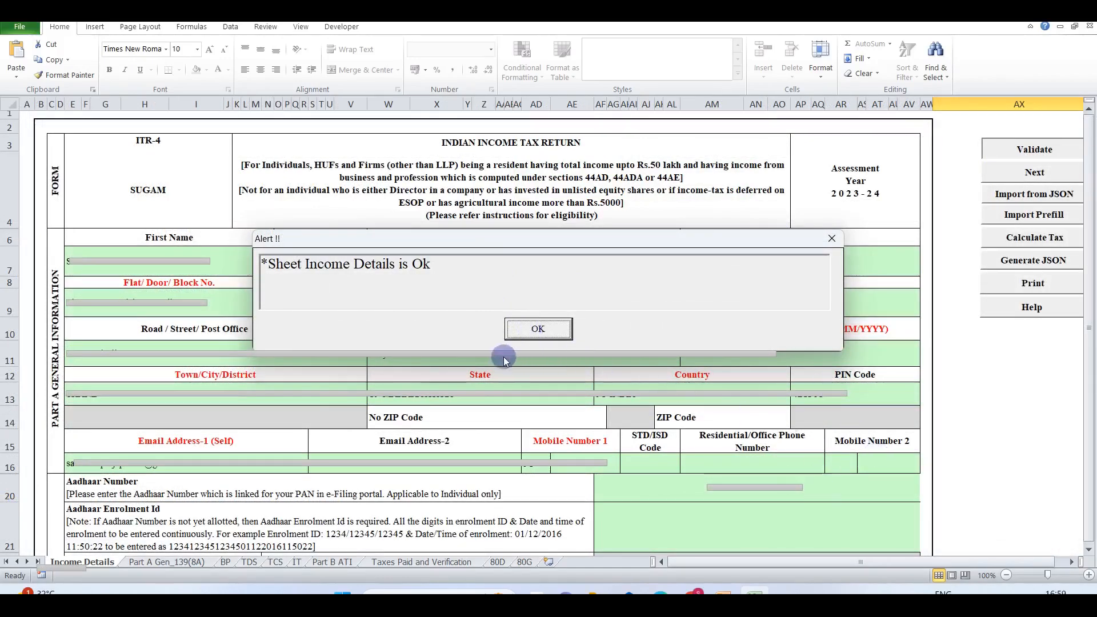
left_click(536, 330)
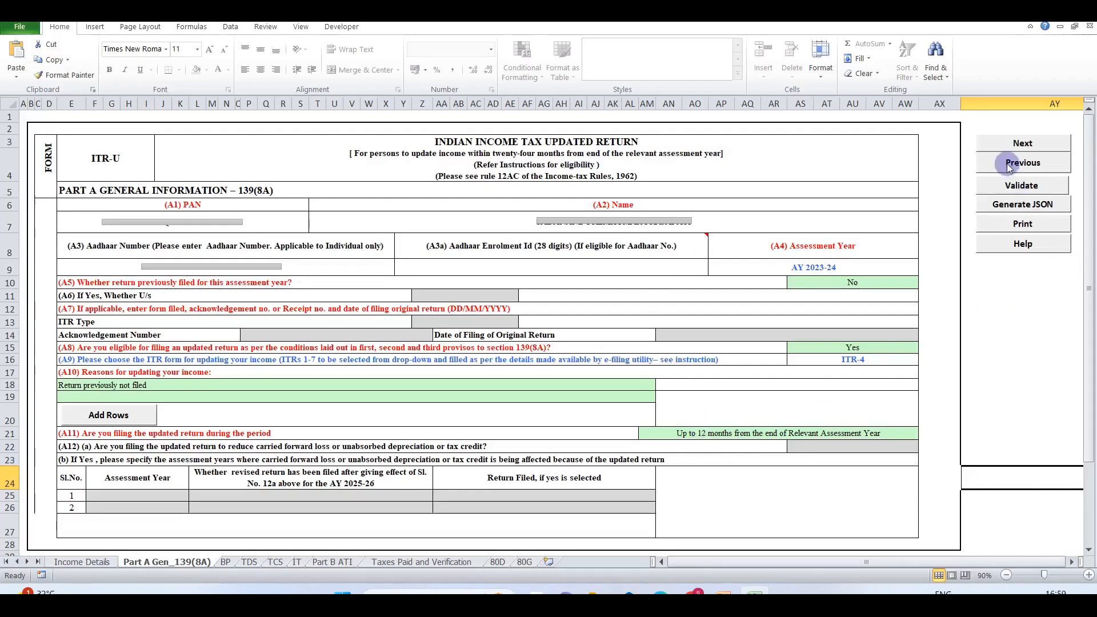
left_click(1002, 185)
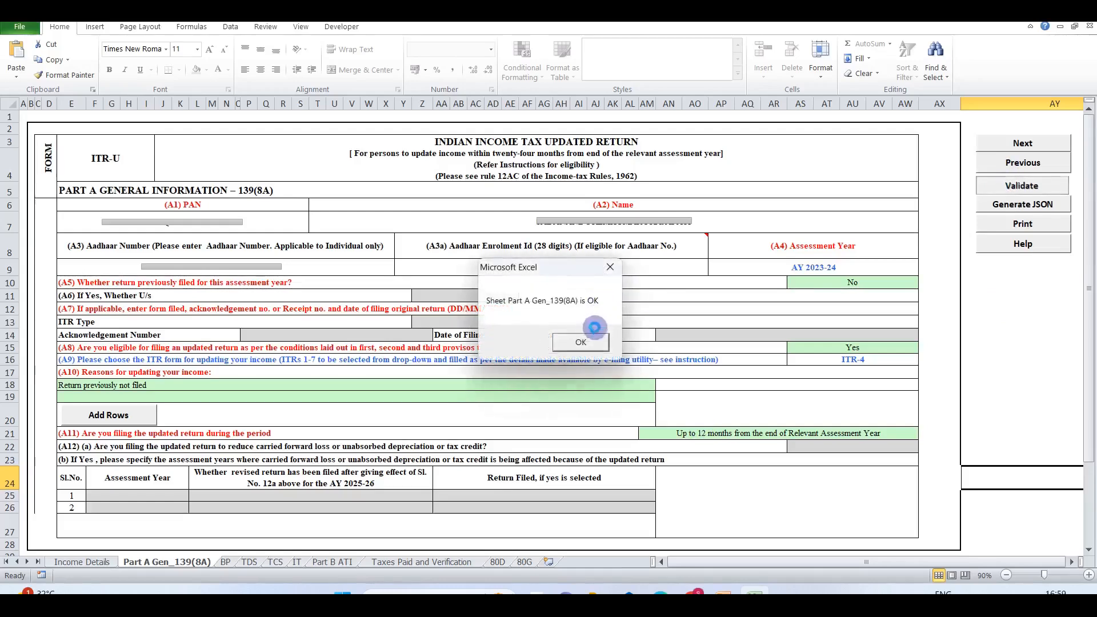
left_click(579, 342)
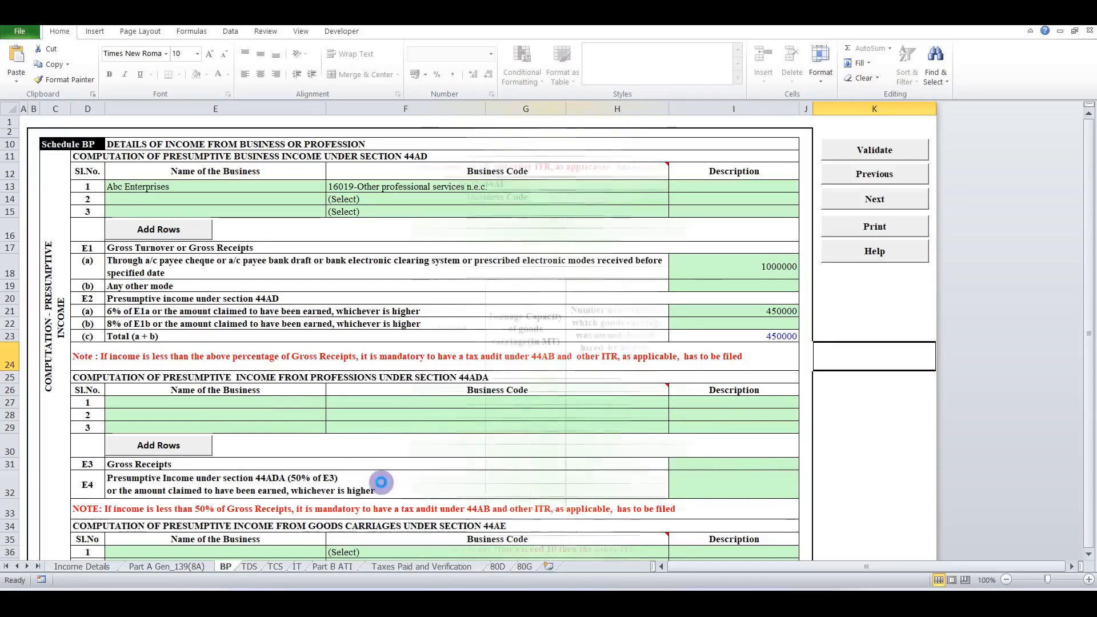
Go through the presumptive income and financial particulars sections of Schedule BP and validate the BP sheet
scroll(381, 484, "down", 7)
left_click(279, 188)
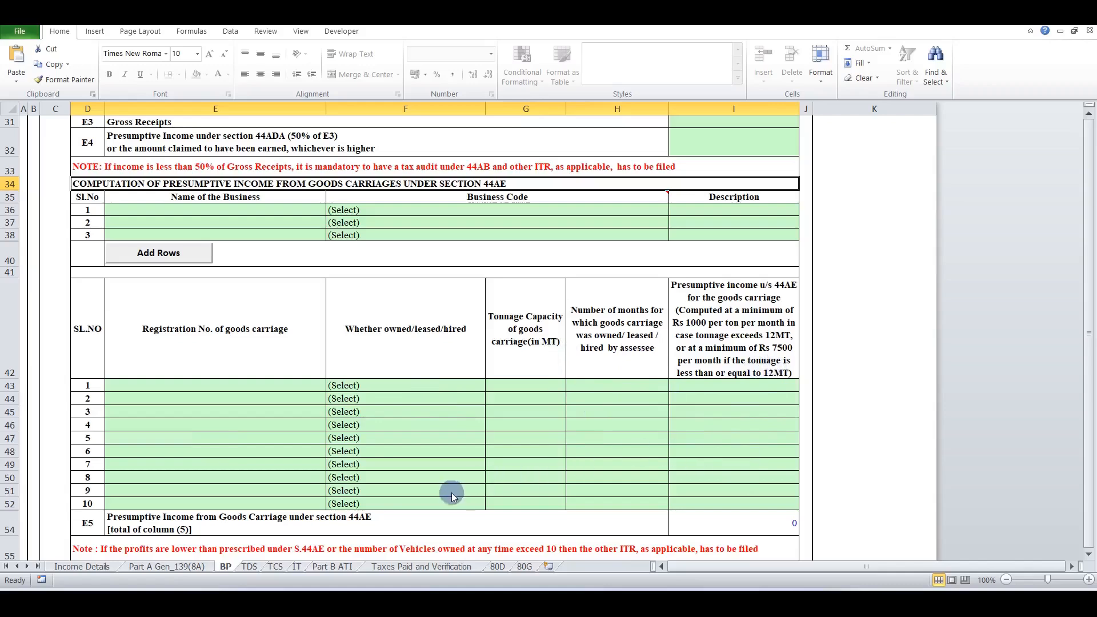
scroll(451, 492, "down", 8)
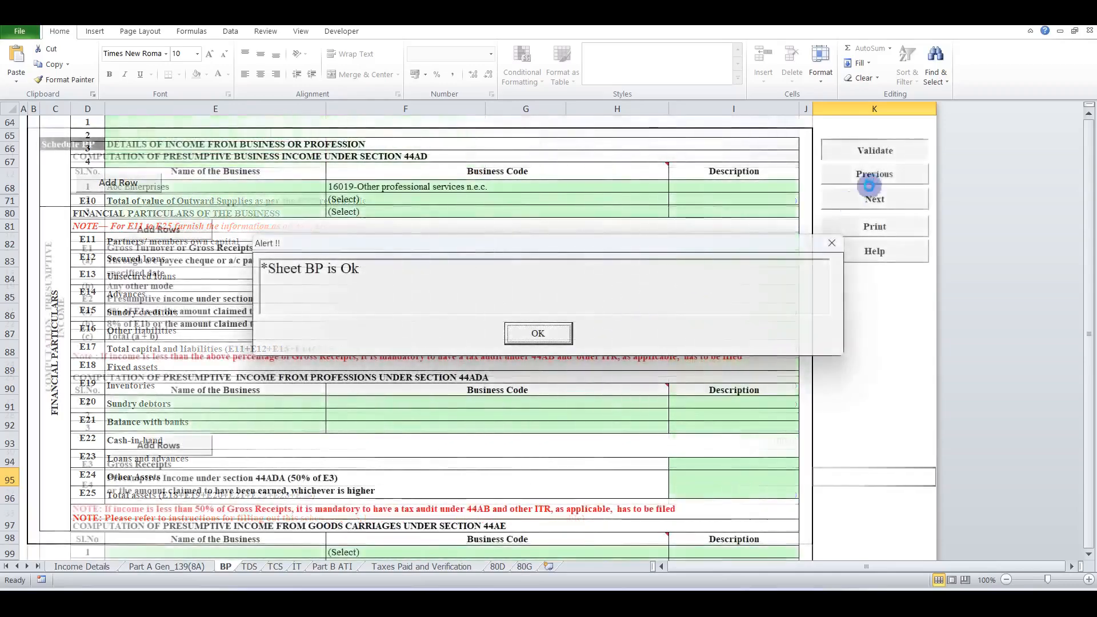
left_click(523, 338)
Validate the TDS and TCS sheets without adding any tax deduction or collection entries
left_click(249, 566)
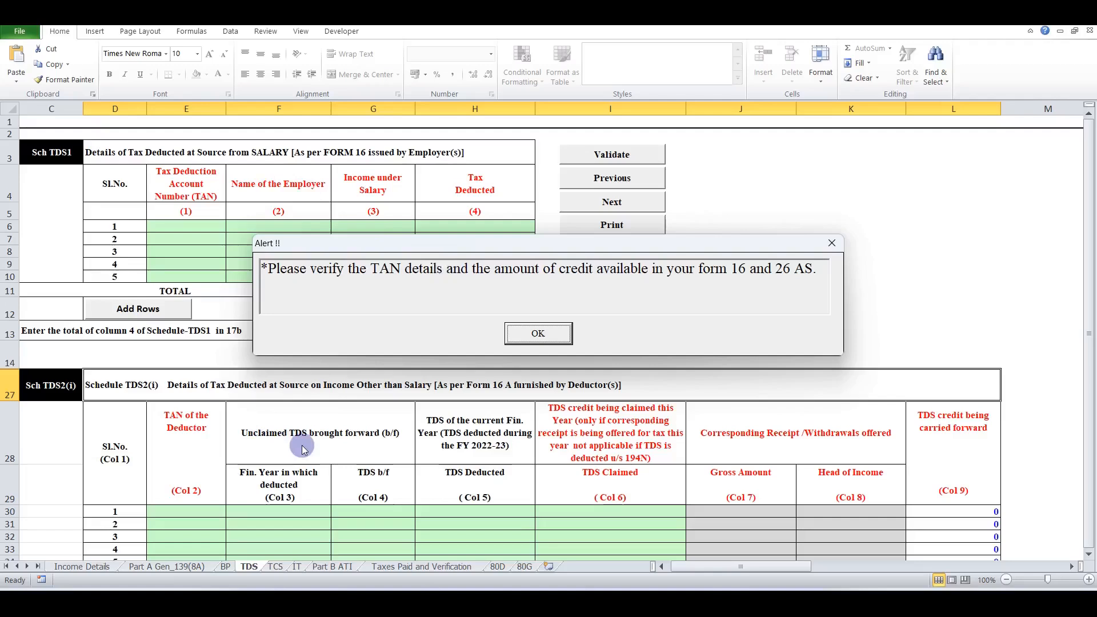
left_click(537, 335)
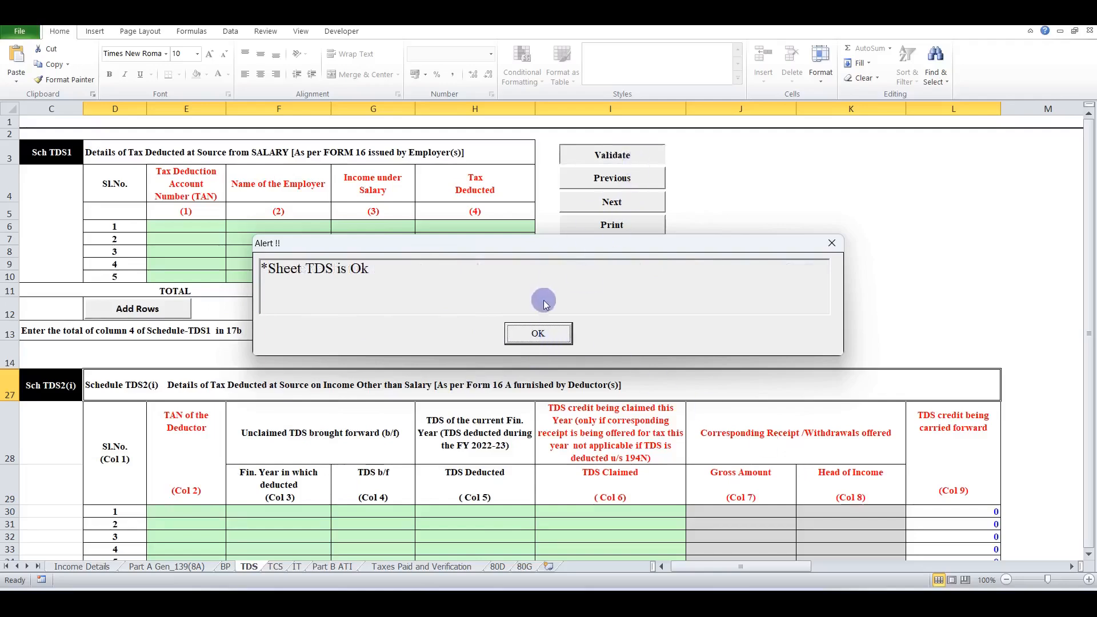
left_click(537, 331)
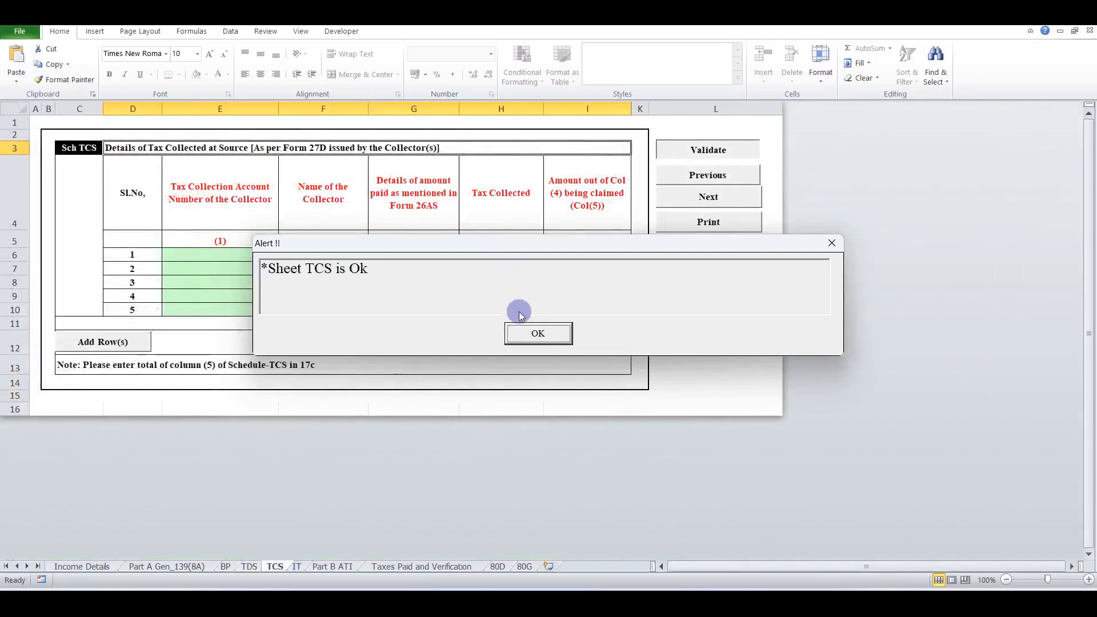
left_click(549, 335)
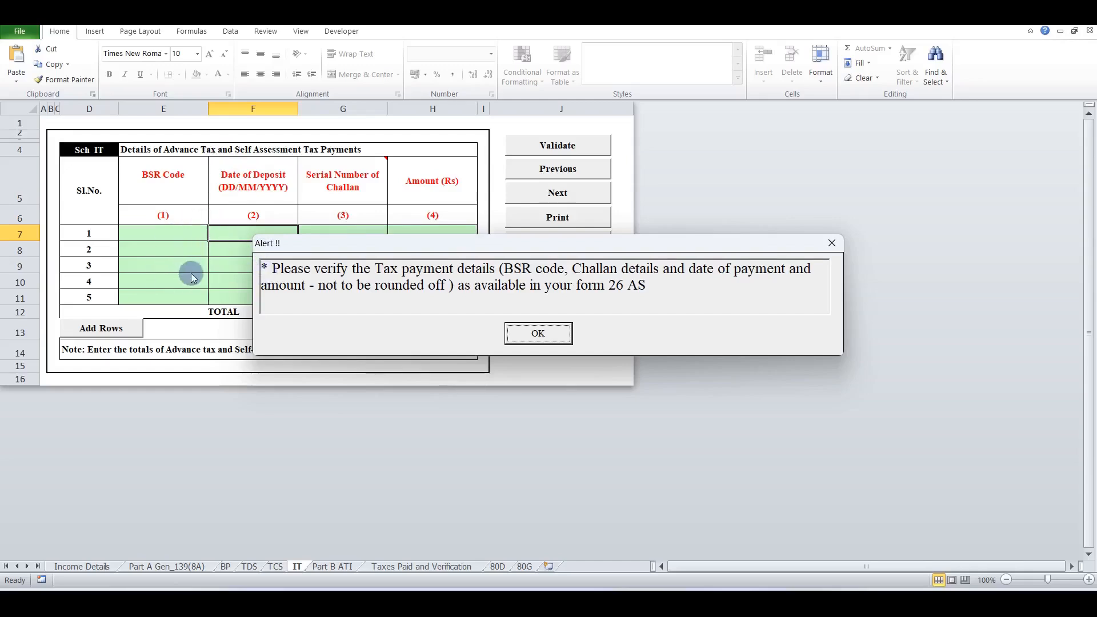
Acknowledge the tax payment notices and validate the IT sheet for advance and self-assessment tax
left_click(537, 333)
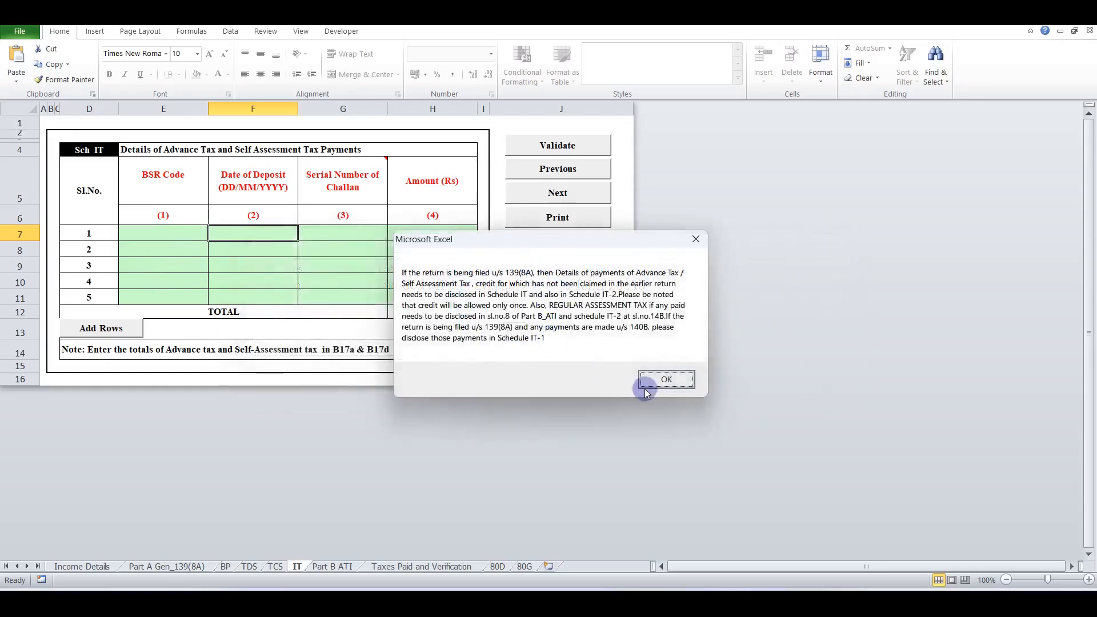
left_click(663, 382)
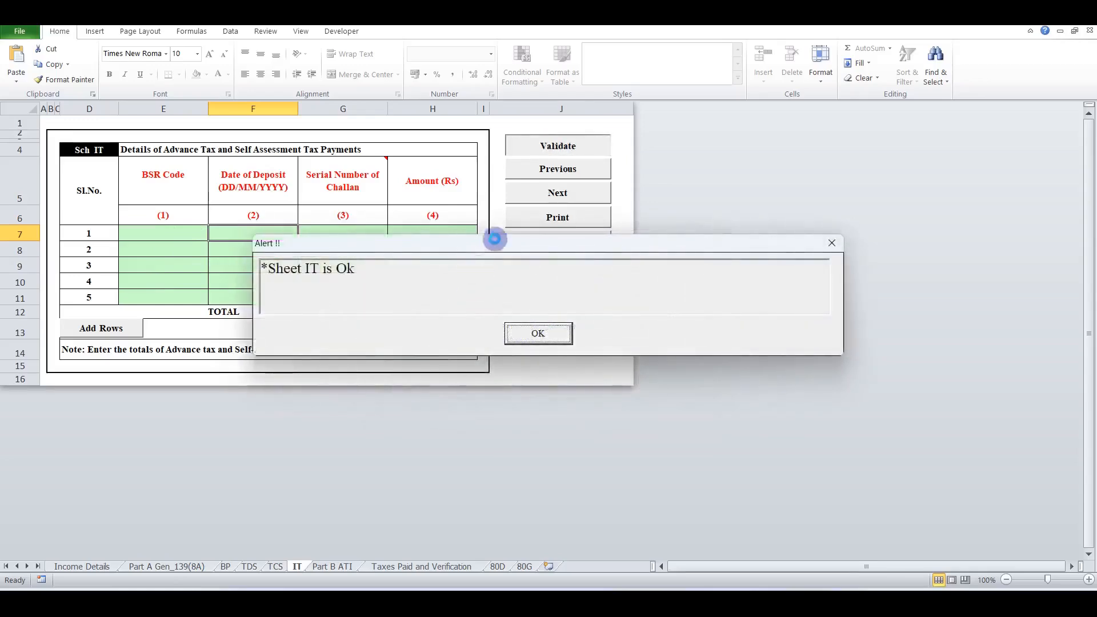
left_click(527, 341)
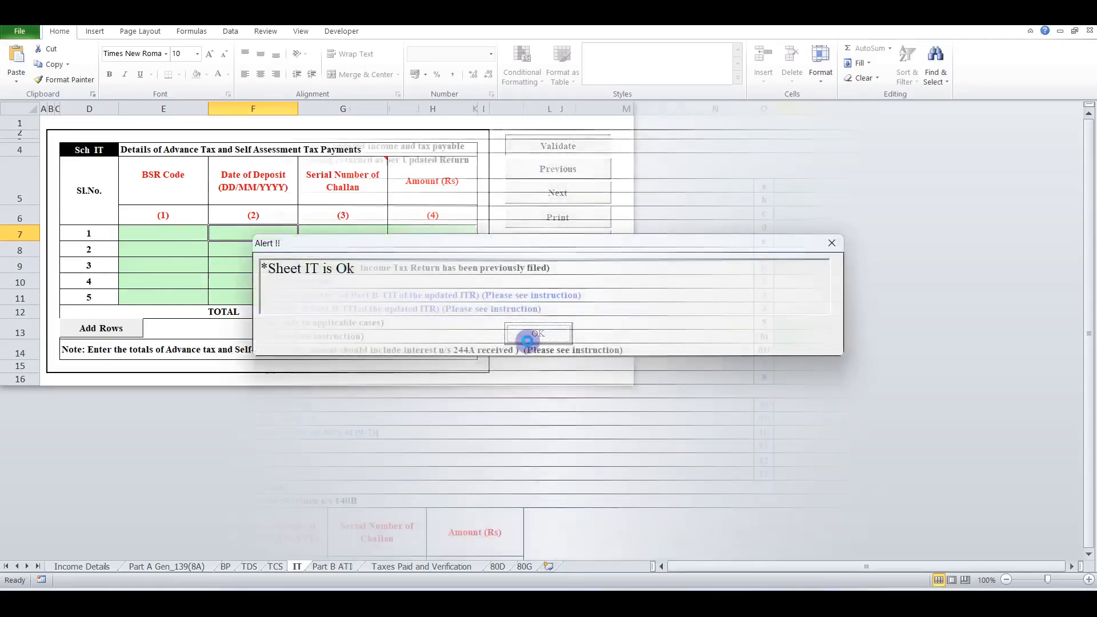
Record the section 140B tax payment of 1000 dated 03/01/2024 in Part B ATI, and review and validate the Taxes Paid and Verification sheet
left_click(348, 567)
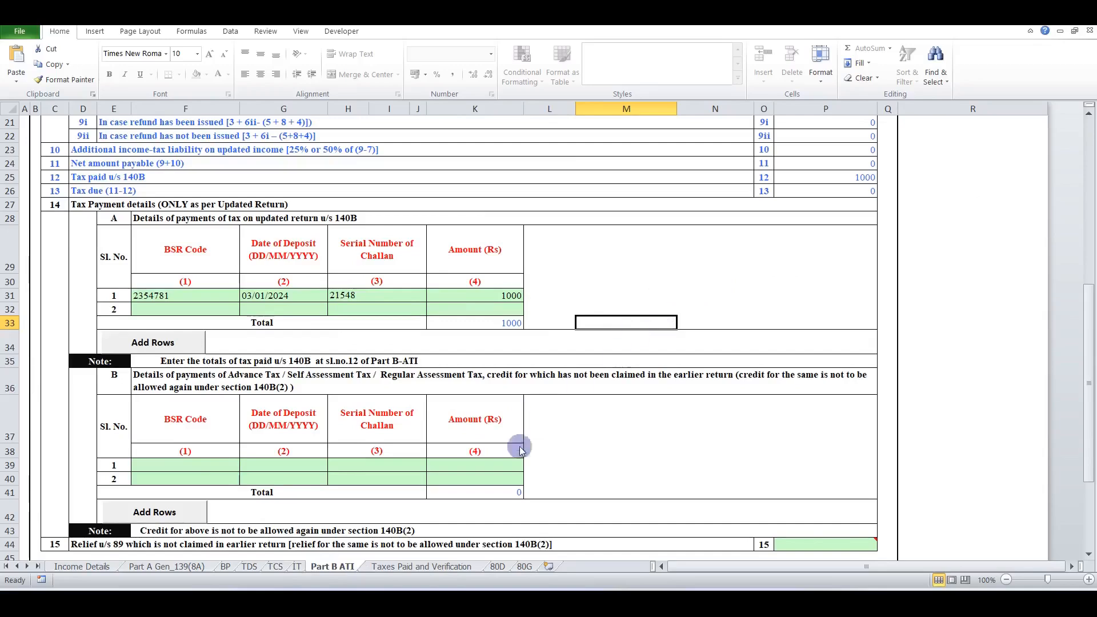
left_click(410, 566)
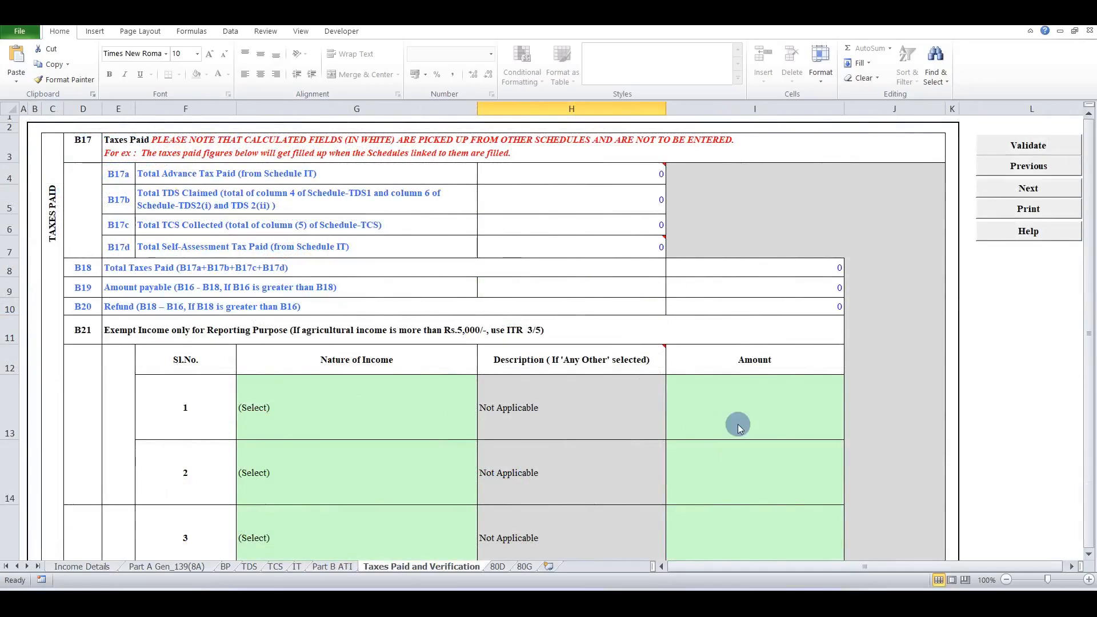
scroll(591, 434, "down", 10)
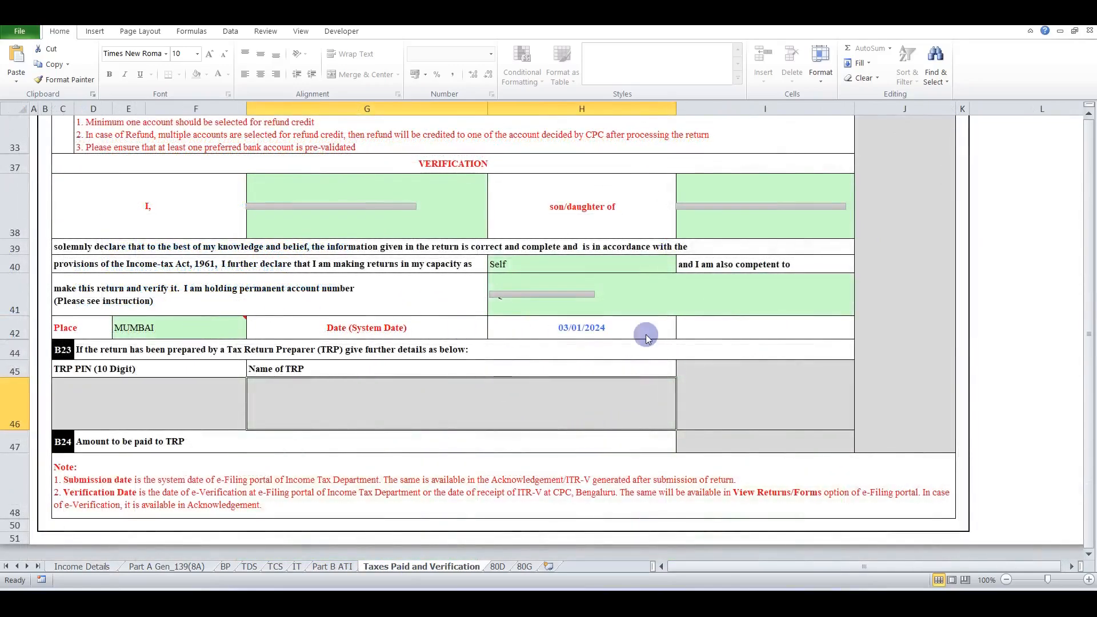
key("ctrl+Page_Up")
key("ctrl+Page_Down")
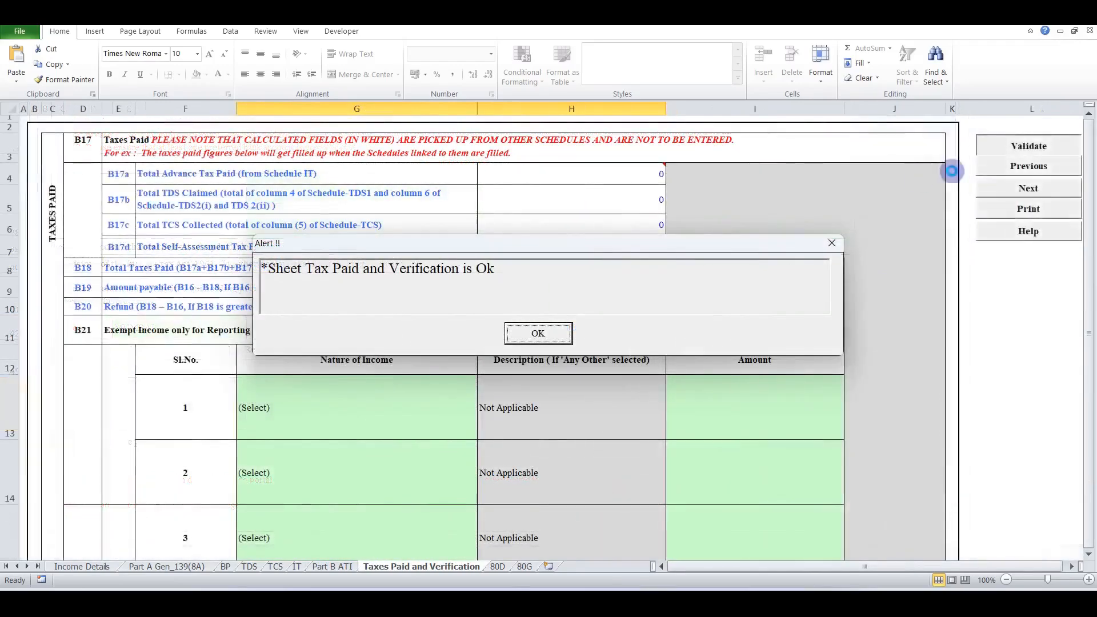
left_click(522, 334)
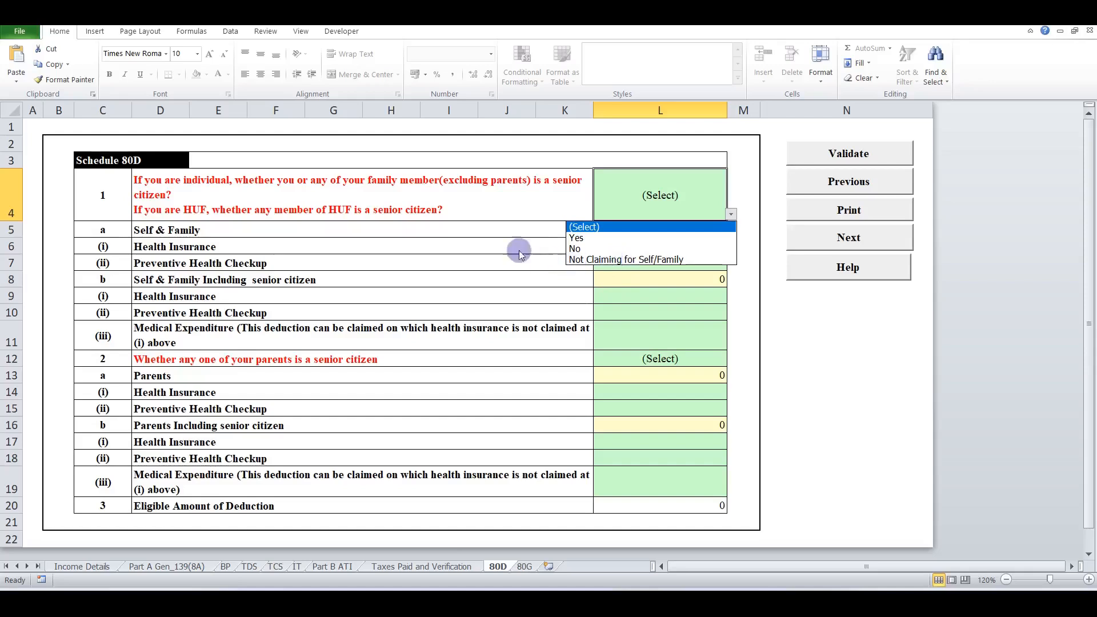
Set Schedule 80D to not claiming for self/family and parents, and validate the 80D sheet and the 80G sheet without donation entries
left_click(618, 258)
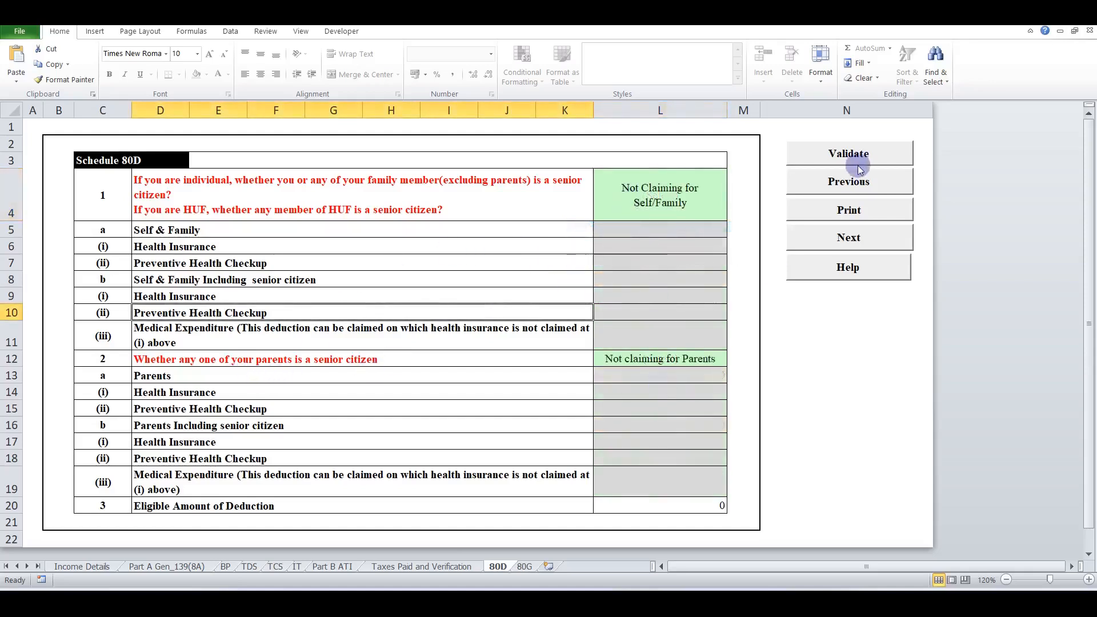
left_click(844, 154)
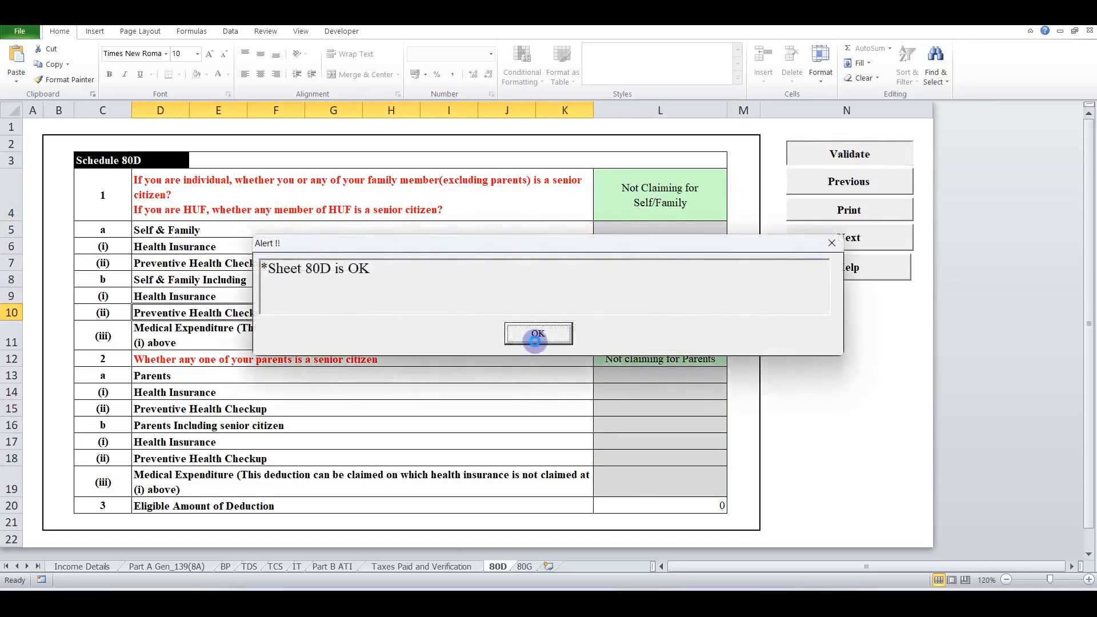
left_click(537, 334)
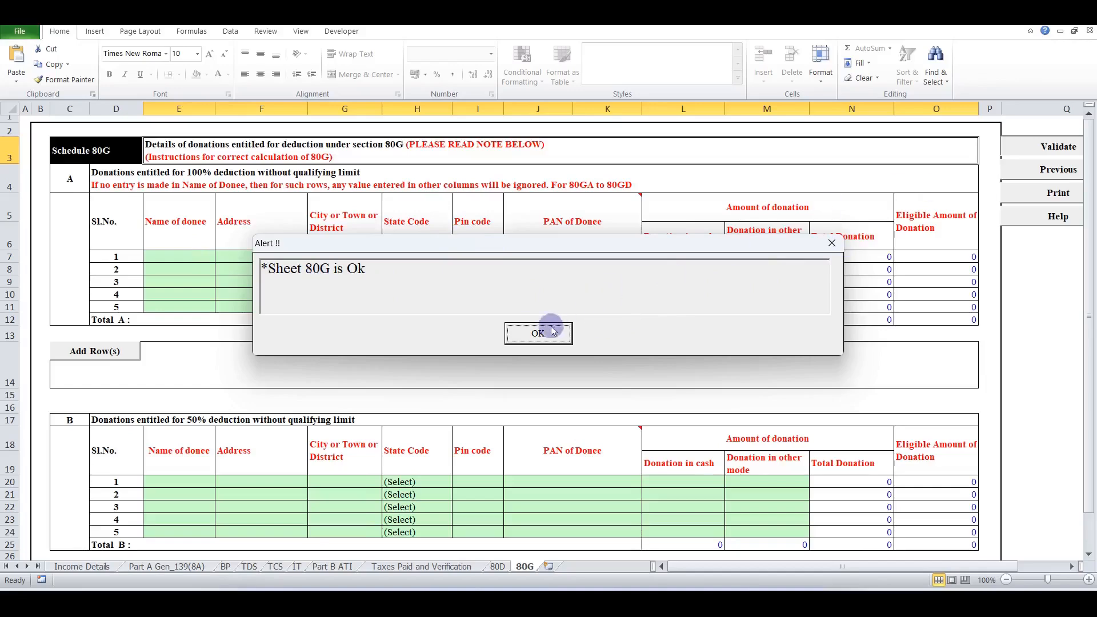
left_click(534, 334)
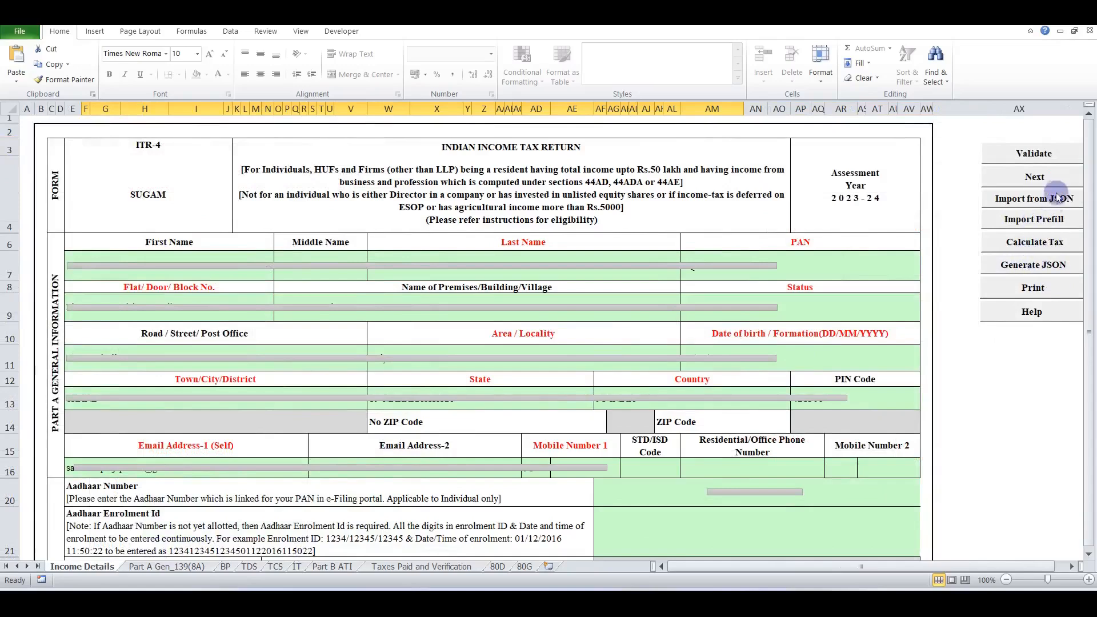
Calculate the tax and generate the return's JSON file from Income Details, with the Part B ATI sheet validated again
left_click(1031, 243)
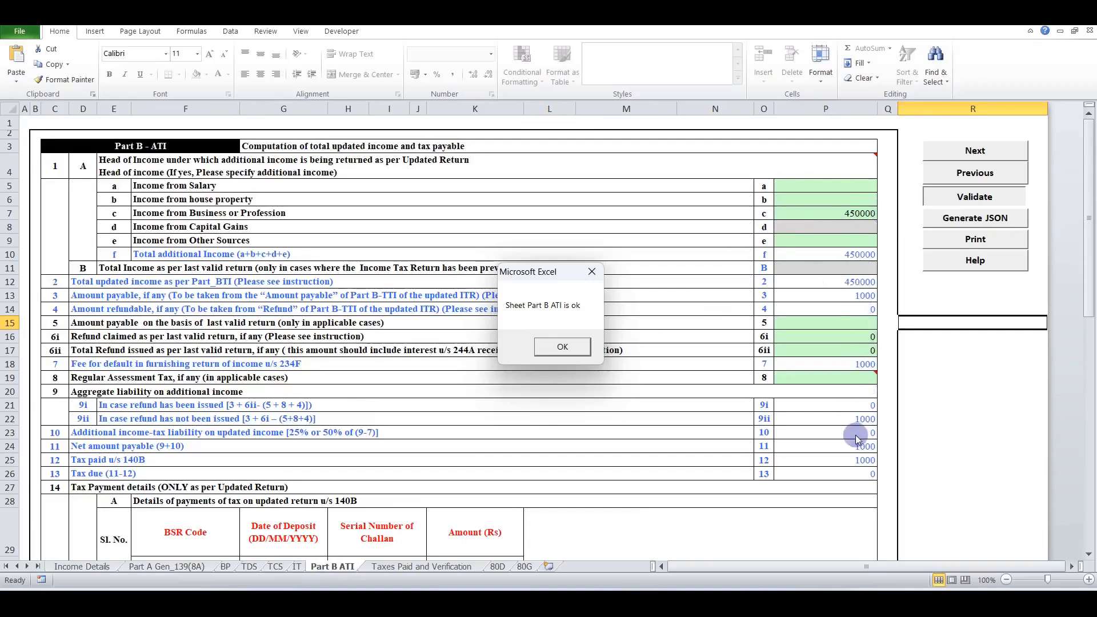
left_click(562, 346)
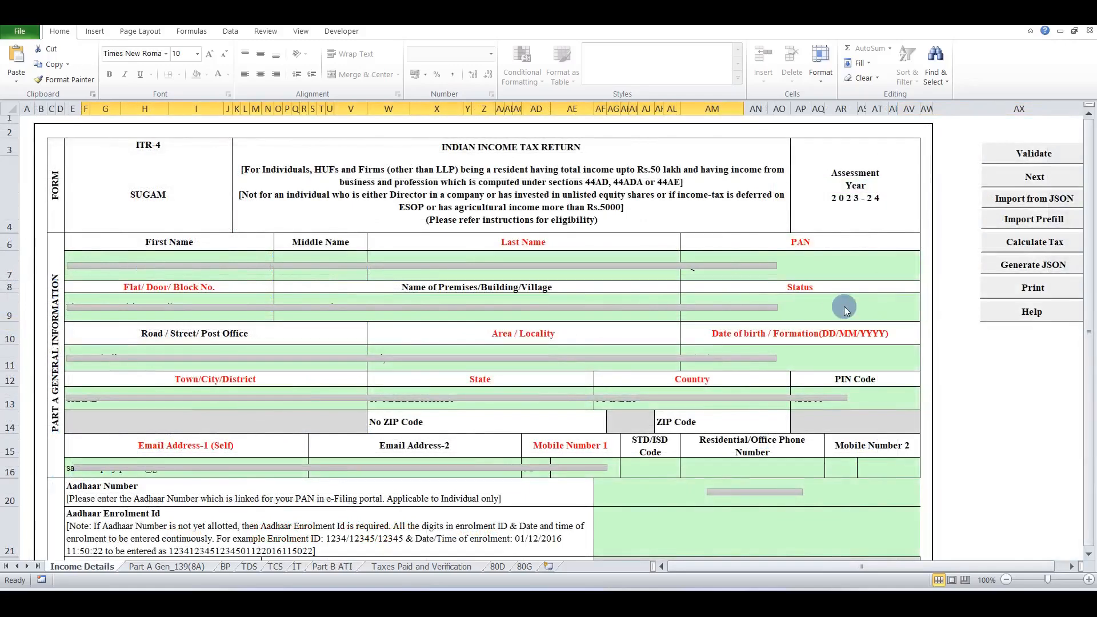
left_click(1035, 266)
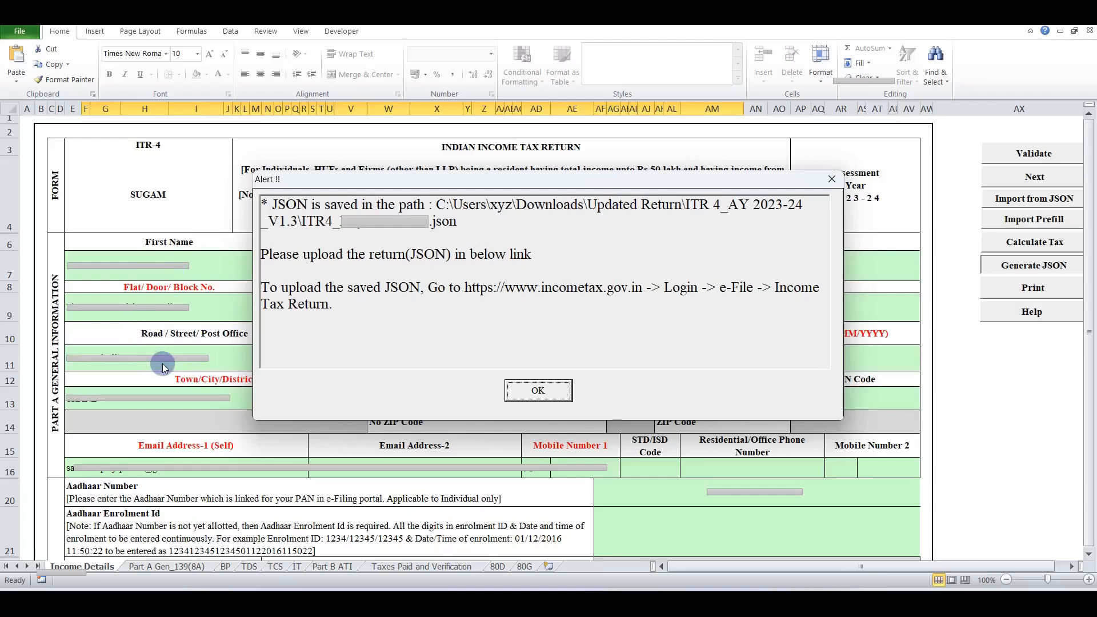
left_click(513, 389)
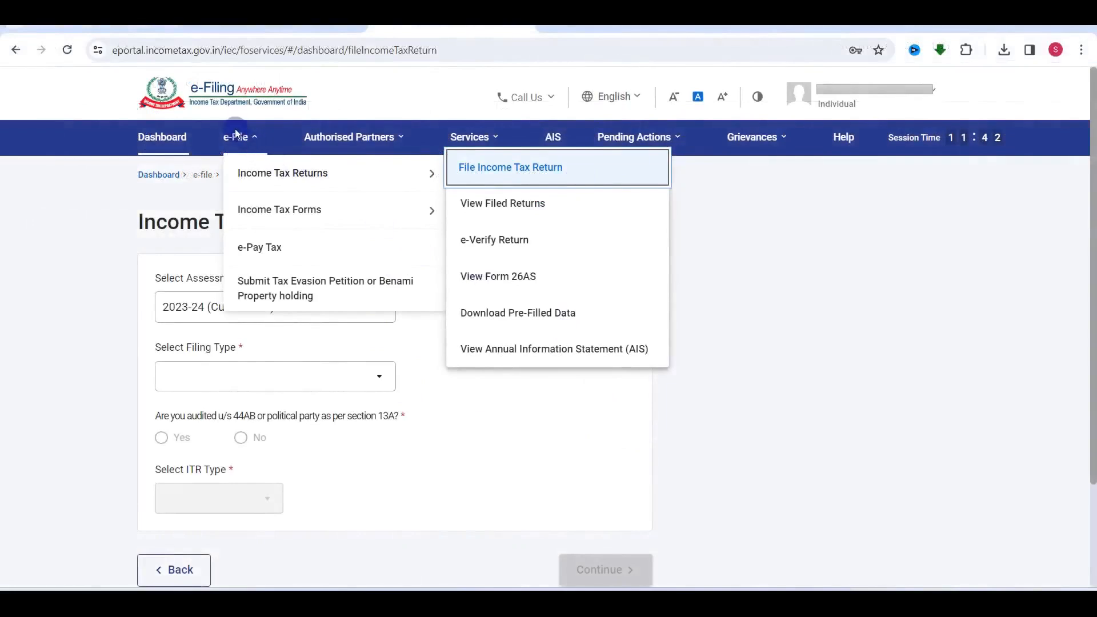
In the e-Filing portal, start an income tax return for A.Y. 2023-24 as 139(8A) - Updated Return, not audited, ITR-4, and confirm the conditions
left_click(329, 179)
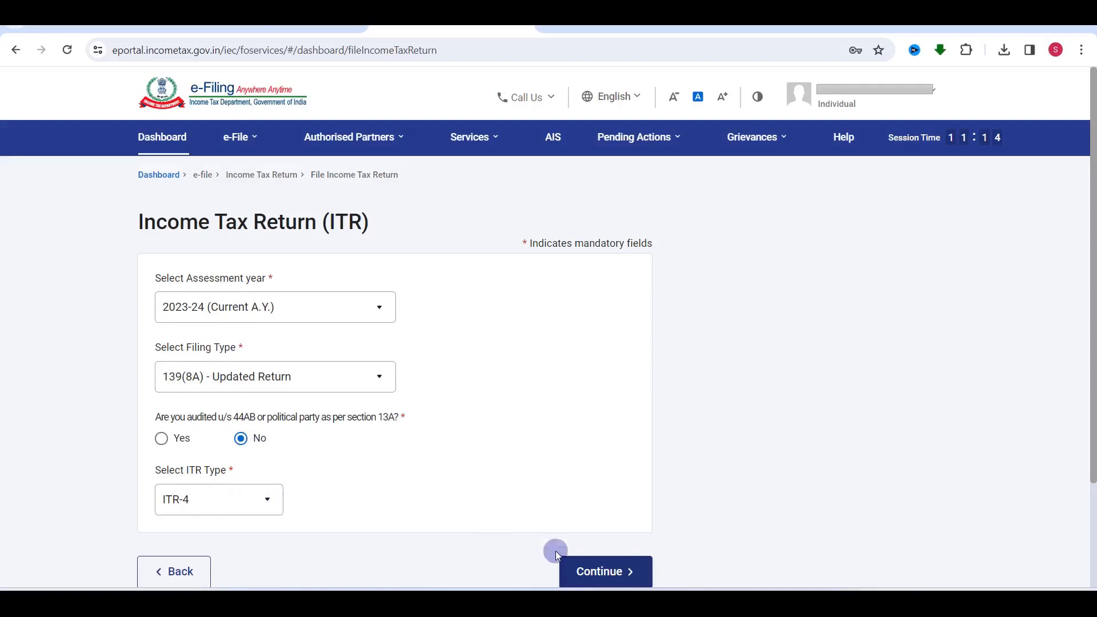
left_click(597, 571)
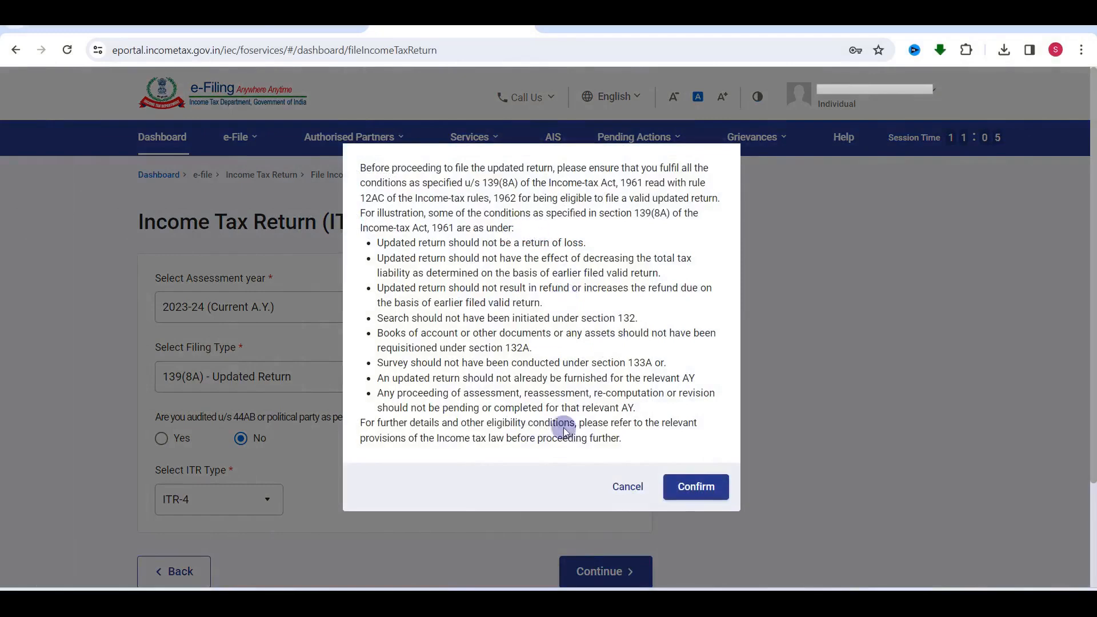
left_click(696, 487)
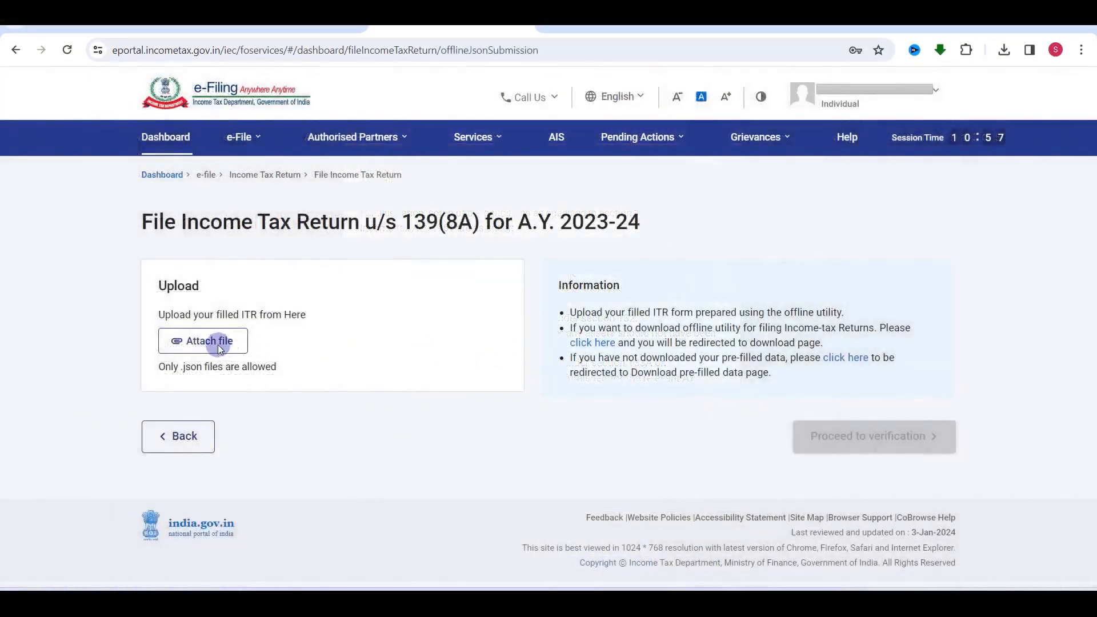
Attach the generated ITR-4 JSON file from the ITR 4_AY 2023-24_V1.3 folder to the return
left_click(214, 341)
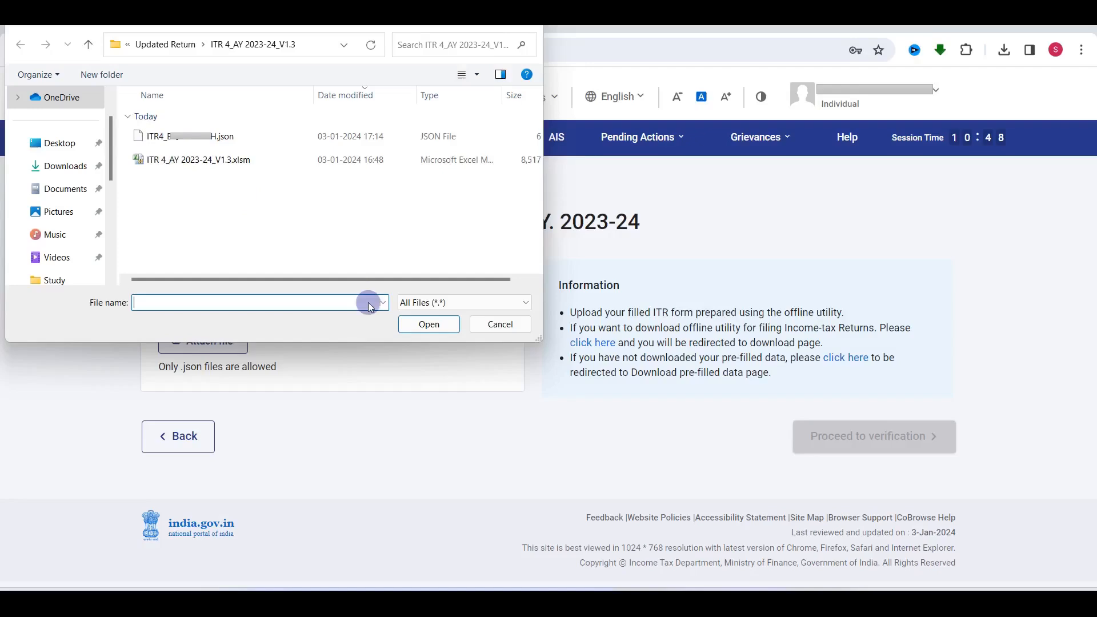
left_click(428, 324)
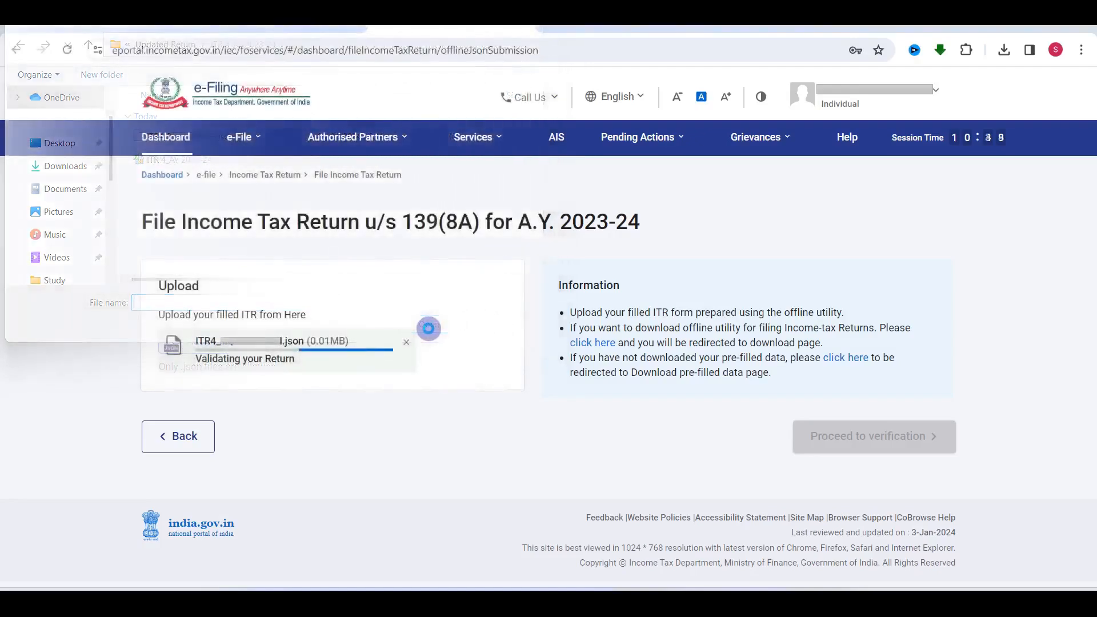